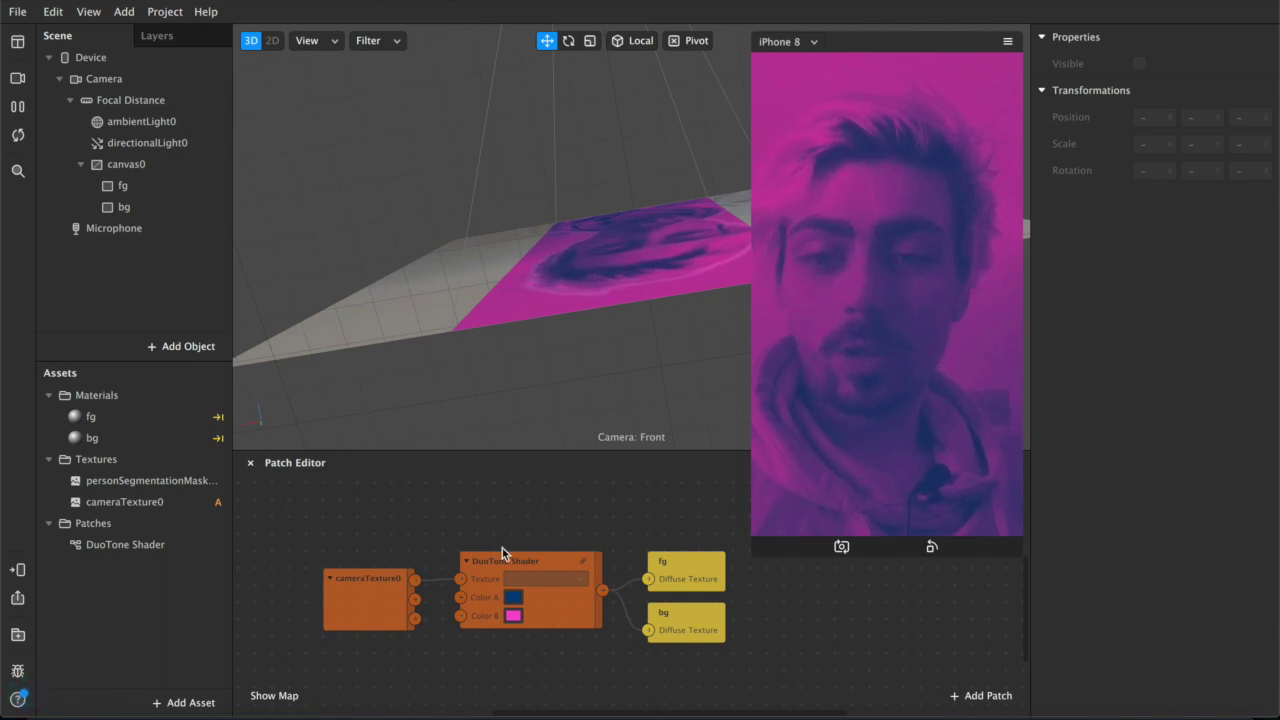
Switch to the new blank project, maximize its window, and use FaceTime HD Camera (Built-in) as the preview source
{"action": "left_click", "coordinate": [17, 106]}
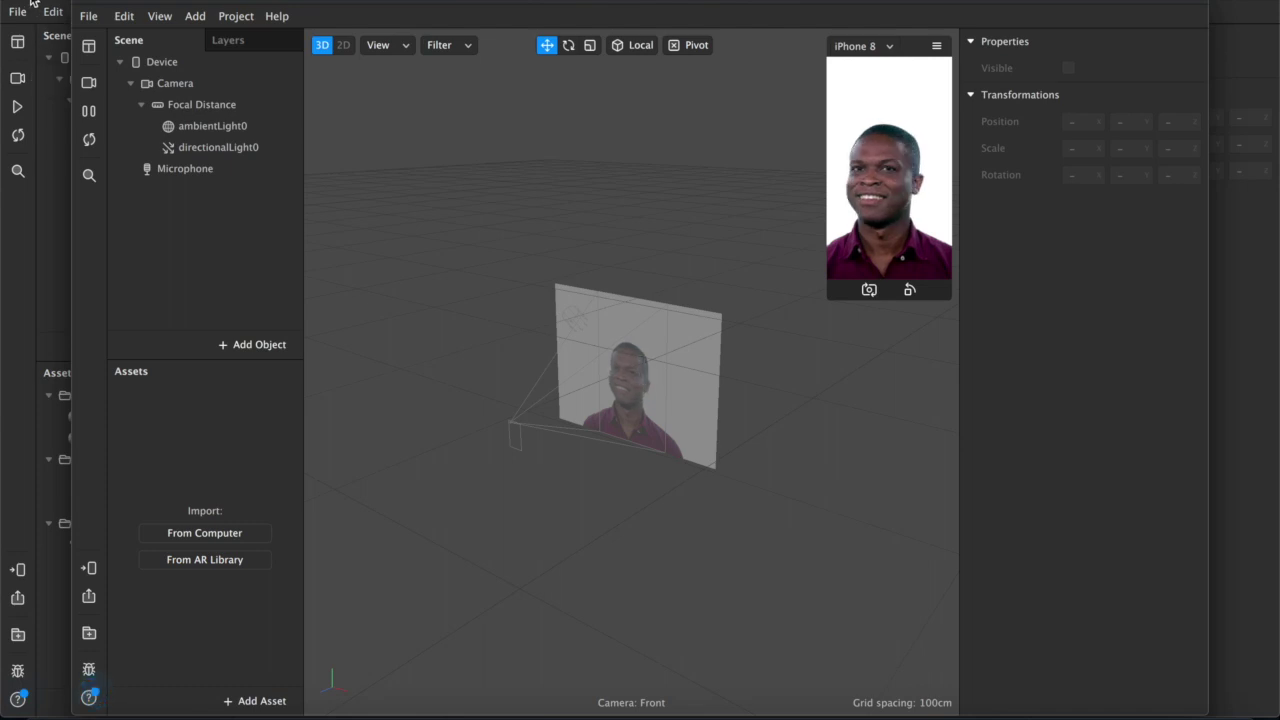
{"action": "double_click", "coordinate": [127, 3]}
{"action": "left_click", "coordinate": [17, 77]}
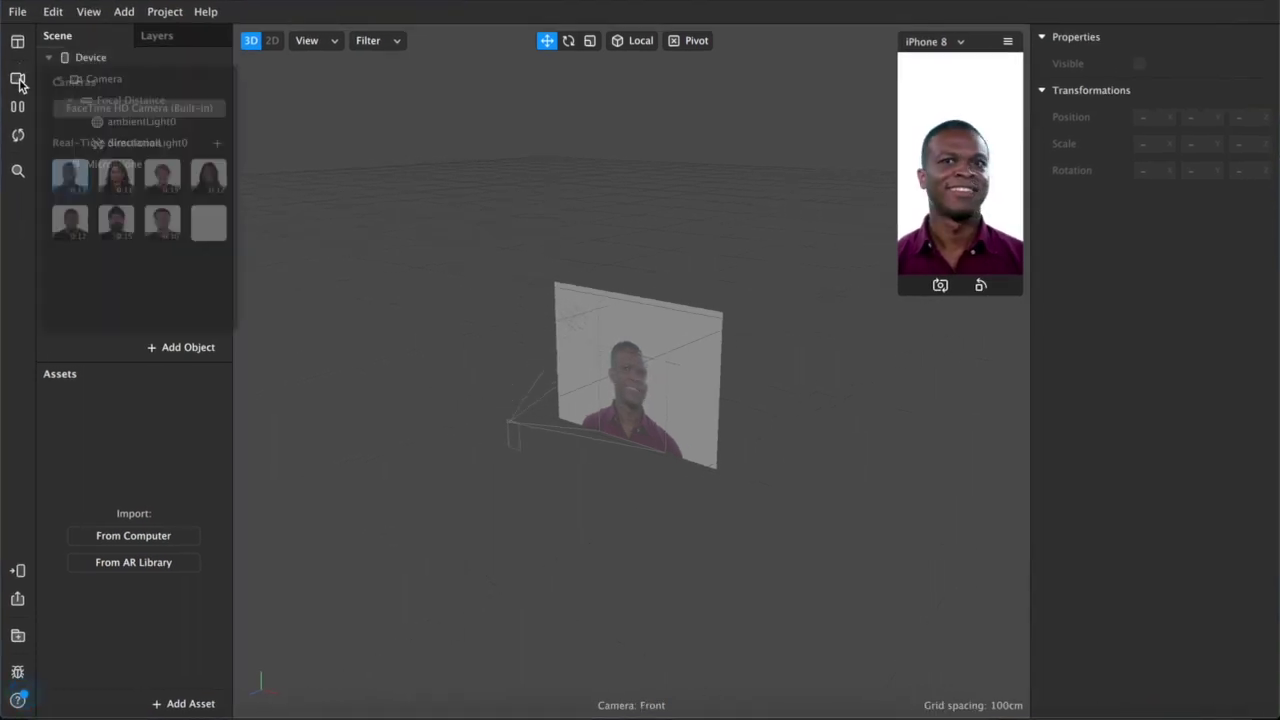
{"action": "left_click", "coordinate": [104, 108]}
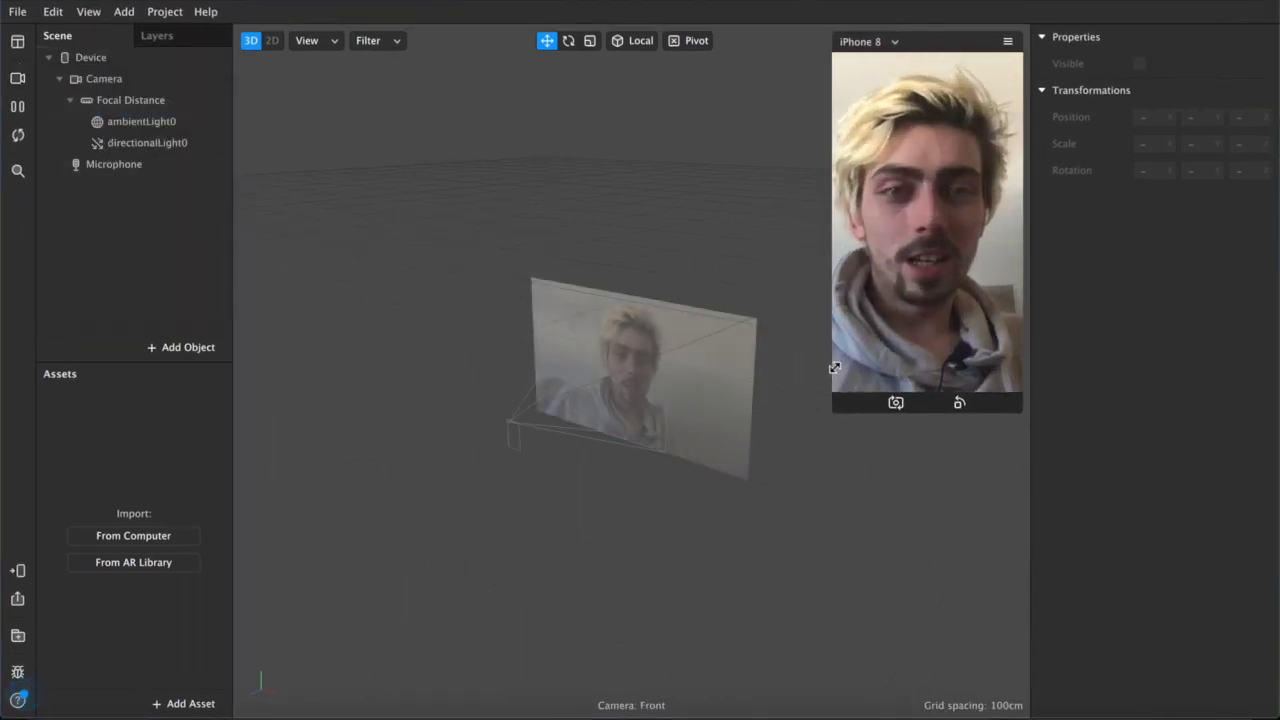
Add a second layer to the project and name it fg
{"action": "left_click", "coordinate": [152, 42]}
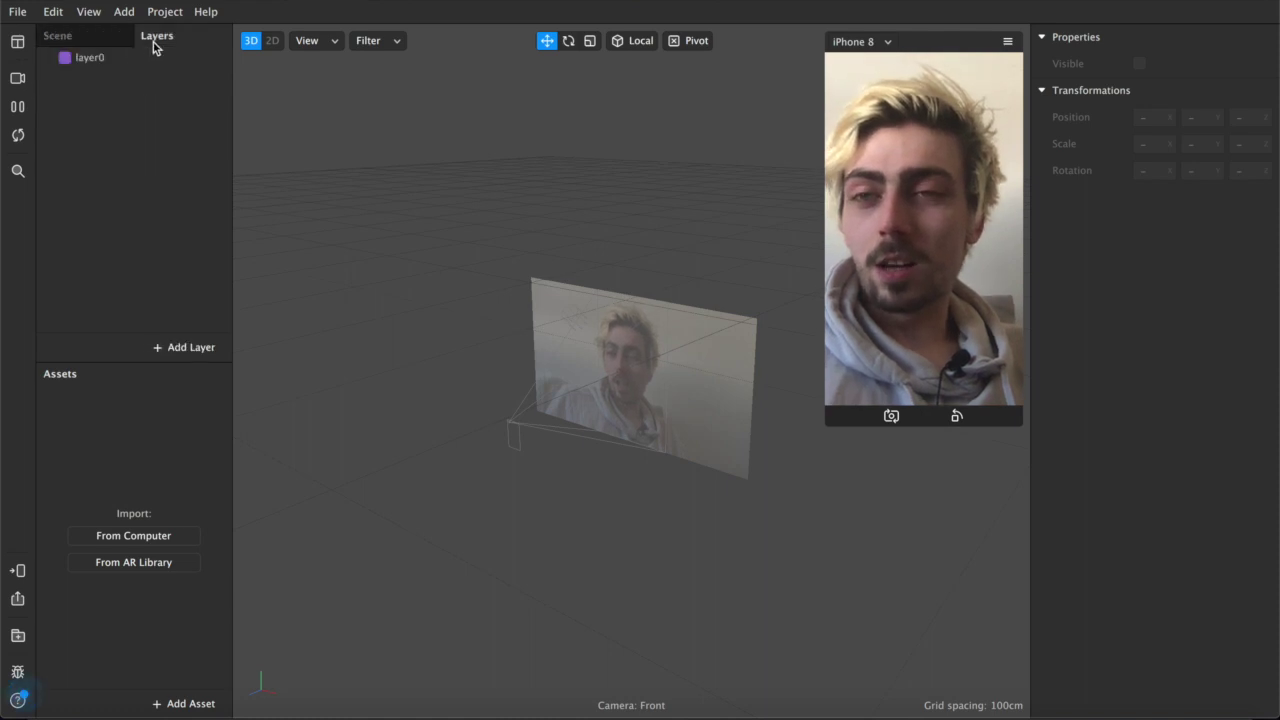
{"action": "left_click", "coordinate": [184, 347]}
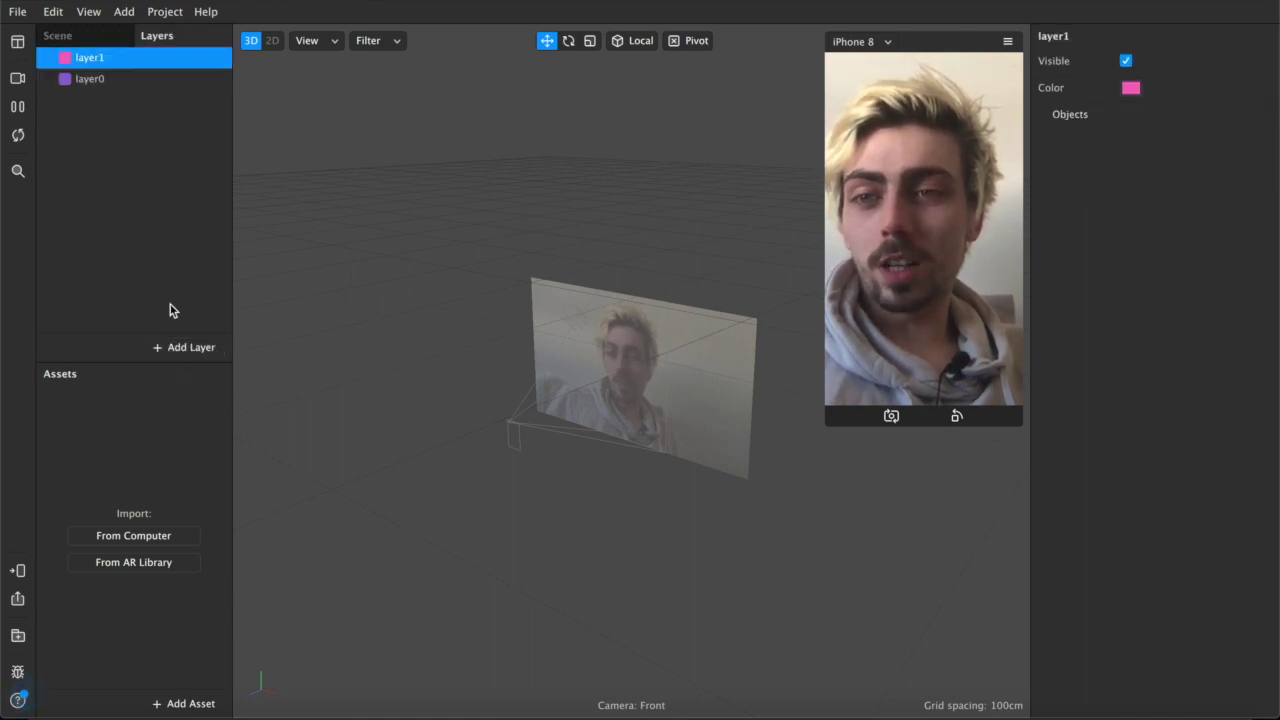
{"action": "double_click", "coordinate": [100, 60]}
{"action": "type", "text": "fg"}
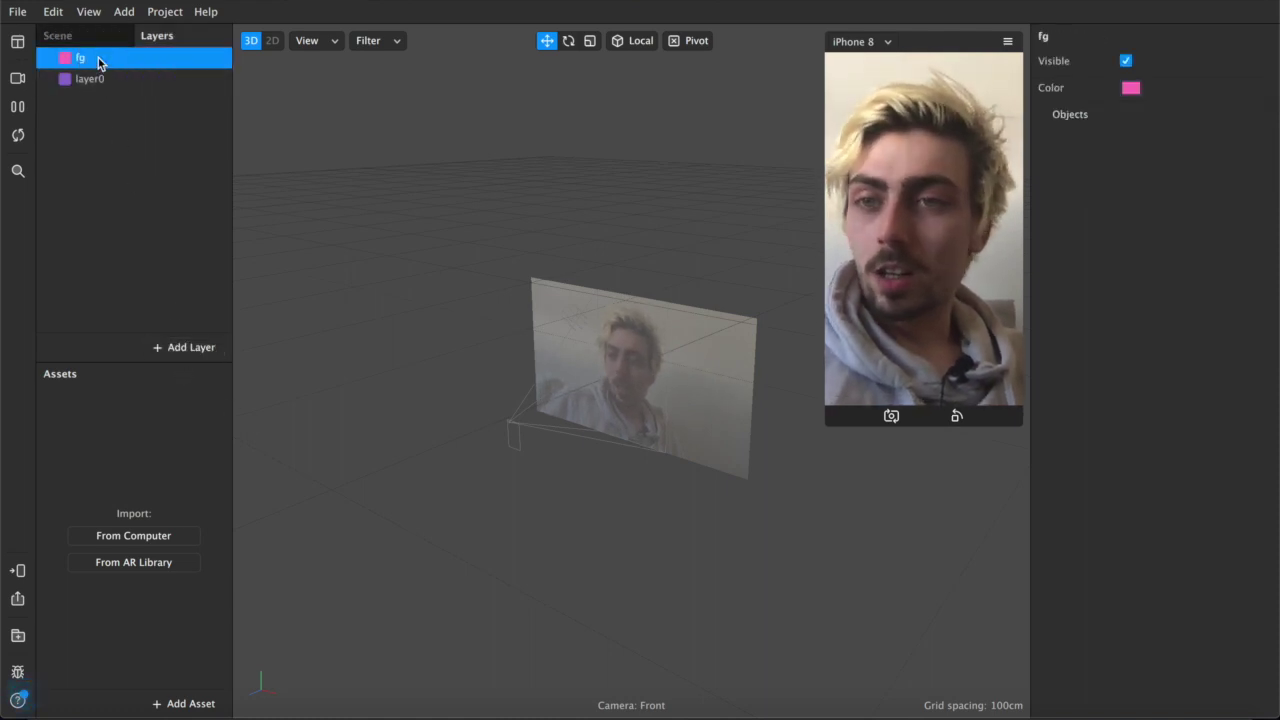
{"action": "key", "text": "Return"}
Rename the original layer0 as bg
{"action": "double_click", "coordinate": [92, 78]}
{"action": "type", "text": "bg"}
{"action": "key", "text": "Return"}
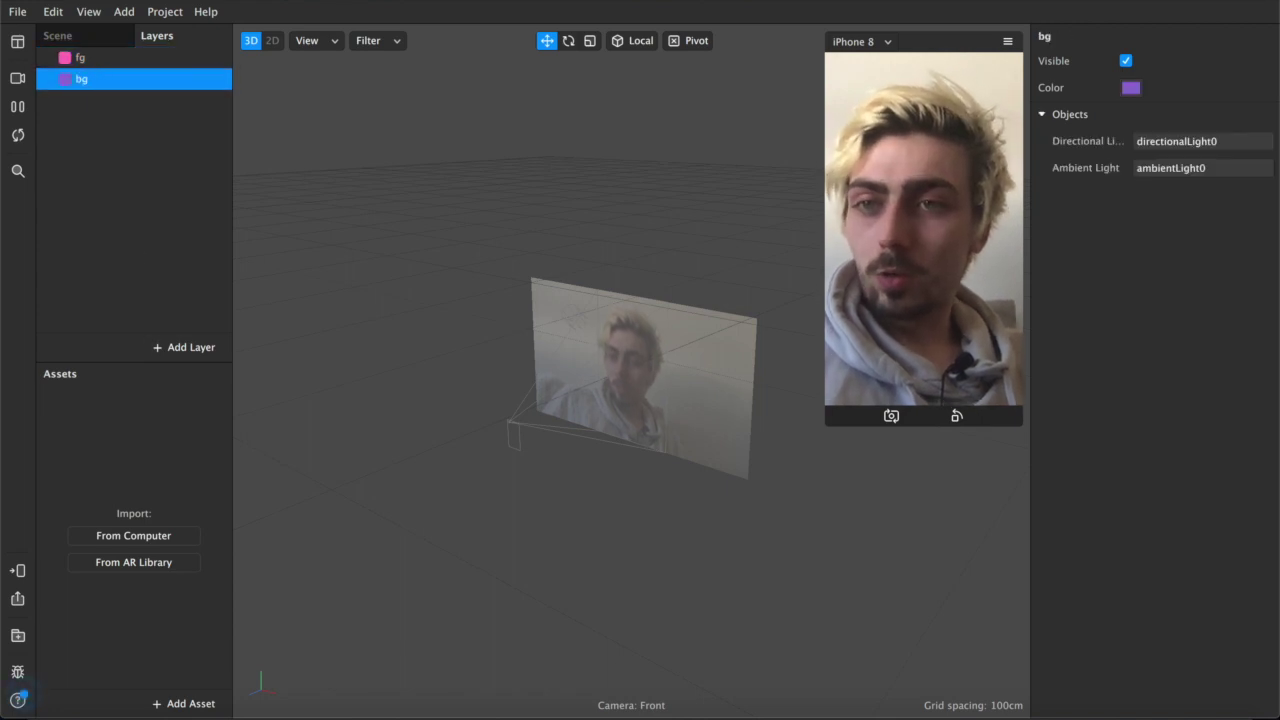
Add two rectangles on a canvas to the scene
{"action": "left_click", "coordinate": [80, 35]}
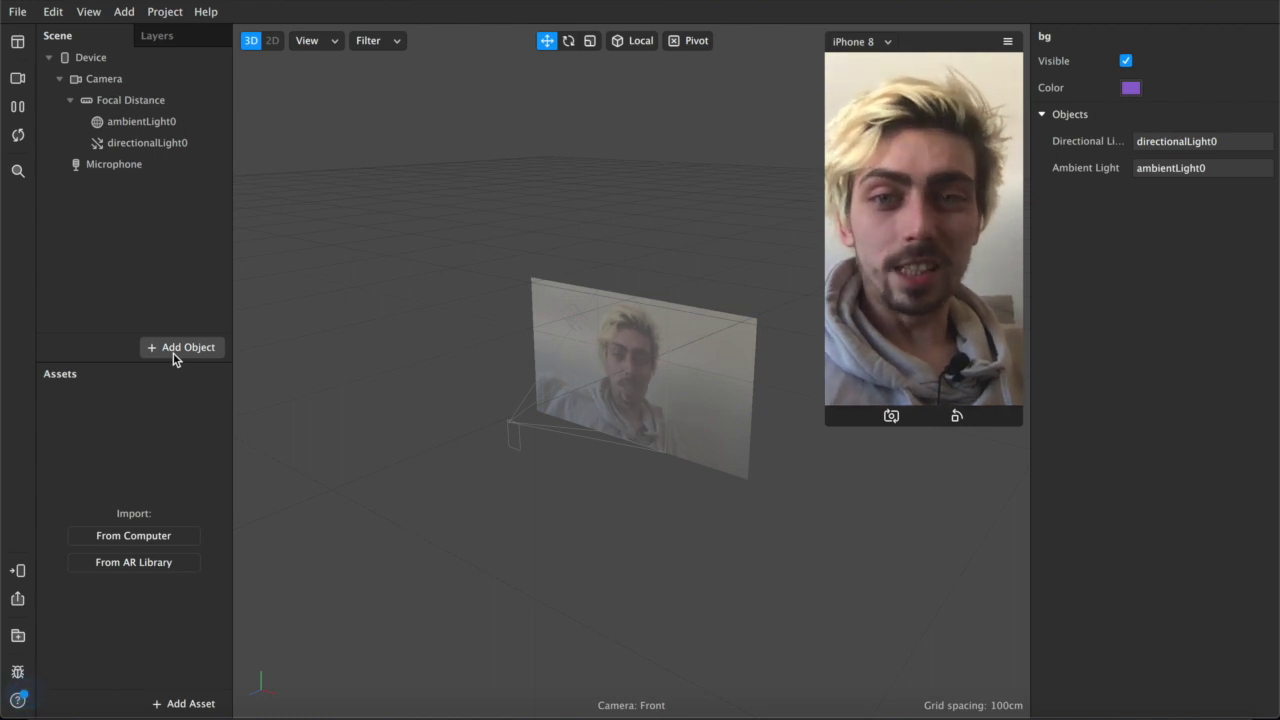
{"action": "left_click", "coordinate": [176, 348]}
{"action": "scroll", "coordinate": [90, 505], "scroll_direction": "down", "scroll_amount": 4}
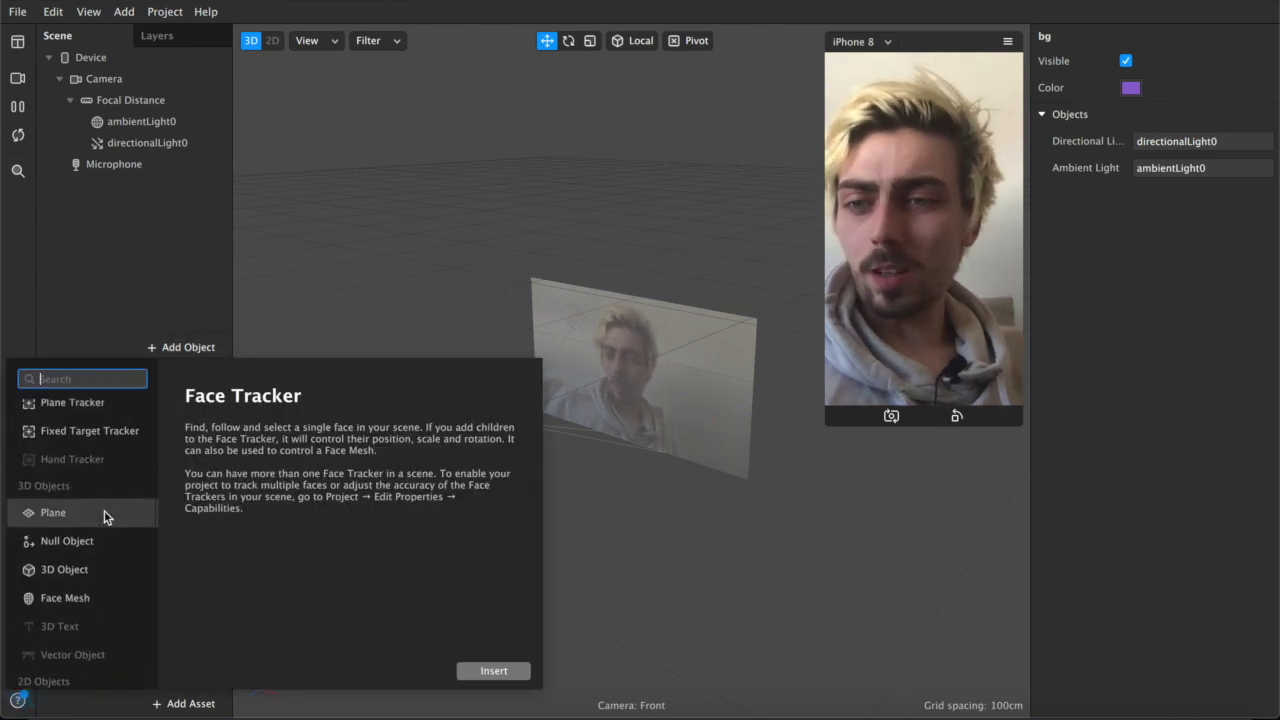
{"action": "scroll", "coordinate": [66, 529], "scroll_direction": "down", "scroll_amount": 2}
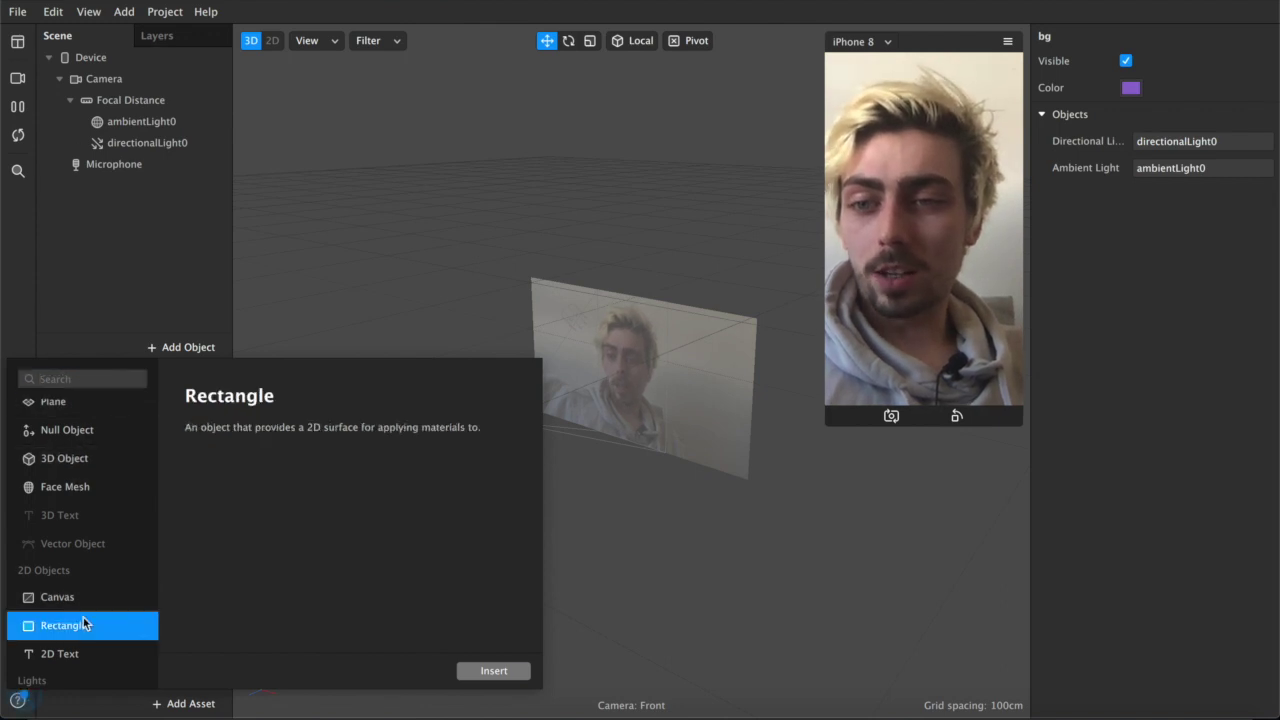
{"action": "key", "text": "Escape"}
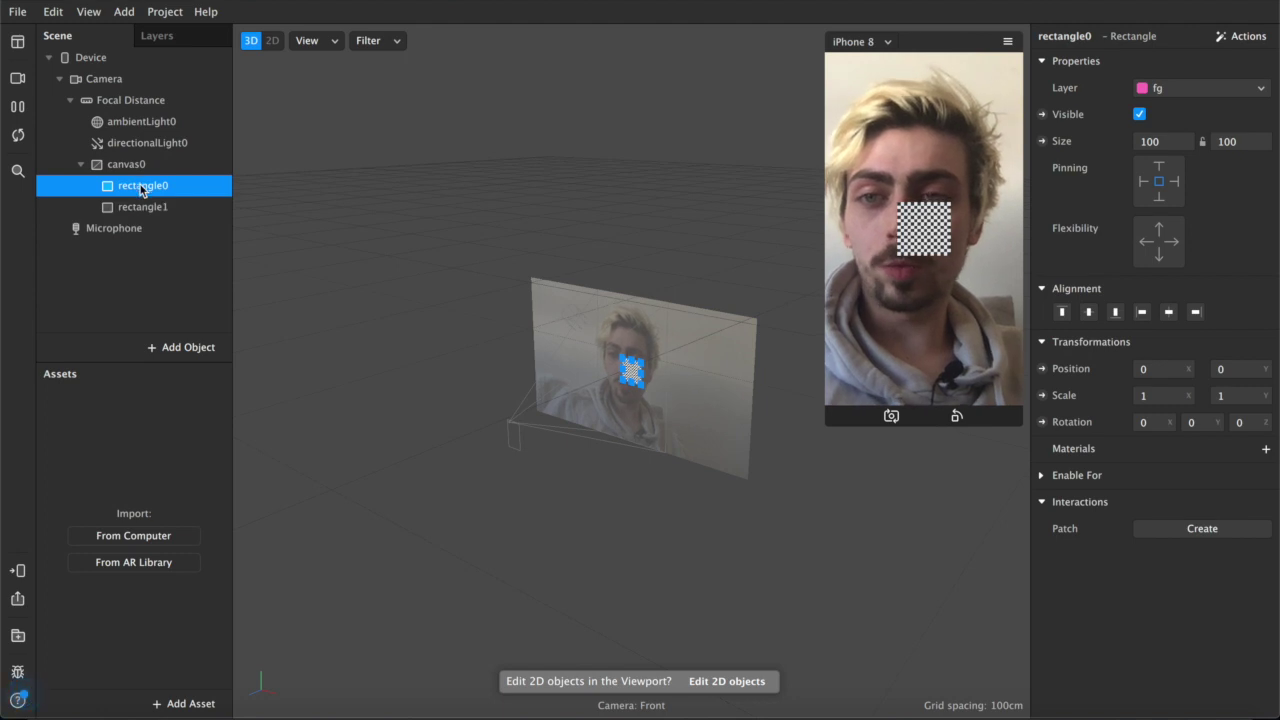
Rename rectangle0 in the scene as fg
{"action": "double_click", "coordinate": [142, 188]}
{"action": "type", "text": "fg"}
{"action": "key", "text": "Return"}
Rename rectangle1 as bg and assign it to the bg layer
{"action": "double_click", "coordinate": [142, 206]}
{"action": "type", "text": "bg"}
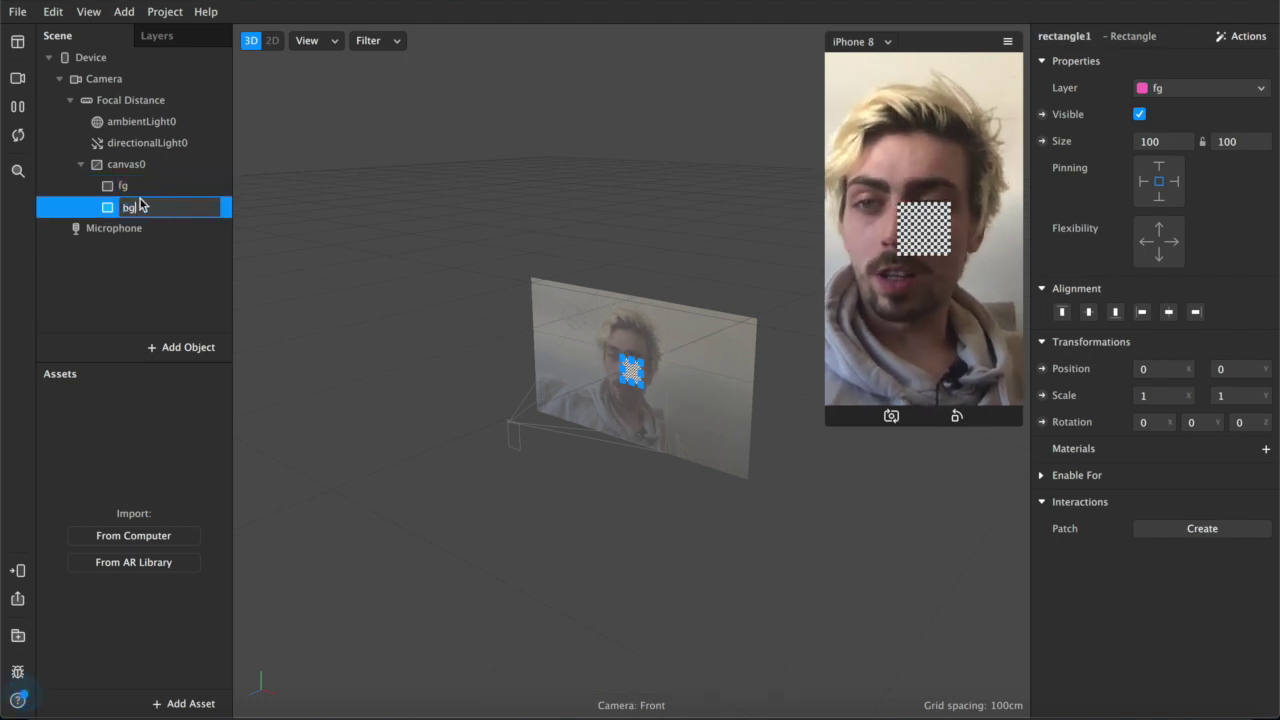
{"action": "key", "text": "Return"}
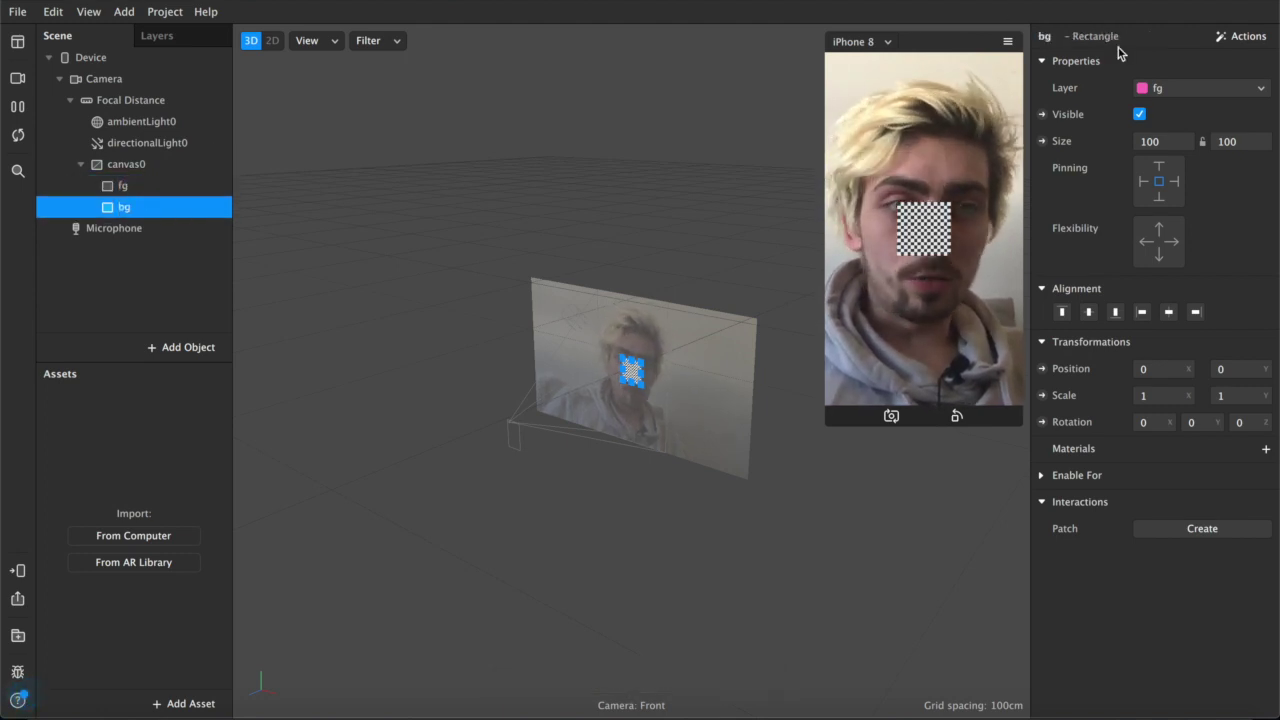
{"action": "left_click", "coordinate": [1170, 89]}
{"action": "left_click", "coordinate": [1177, 110]}
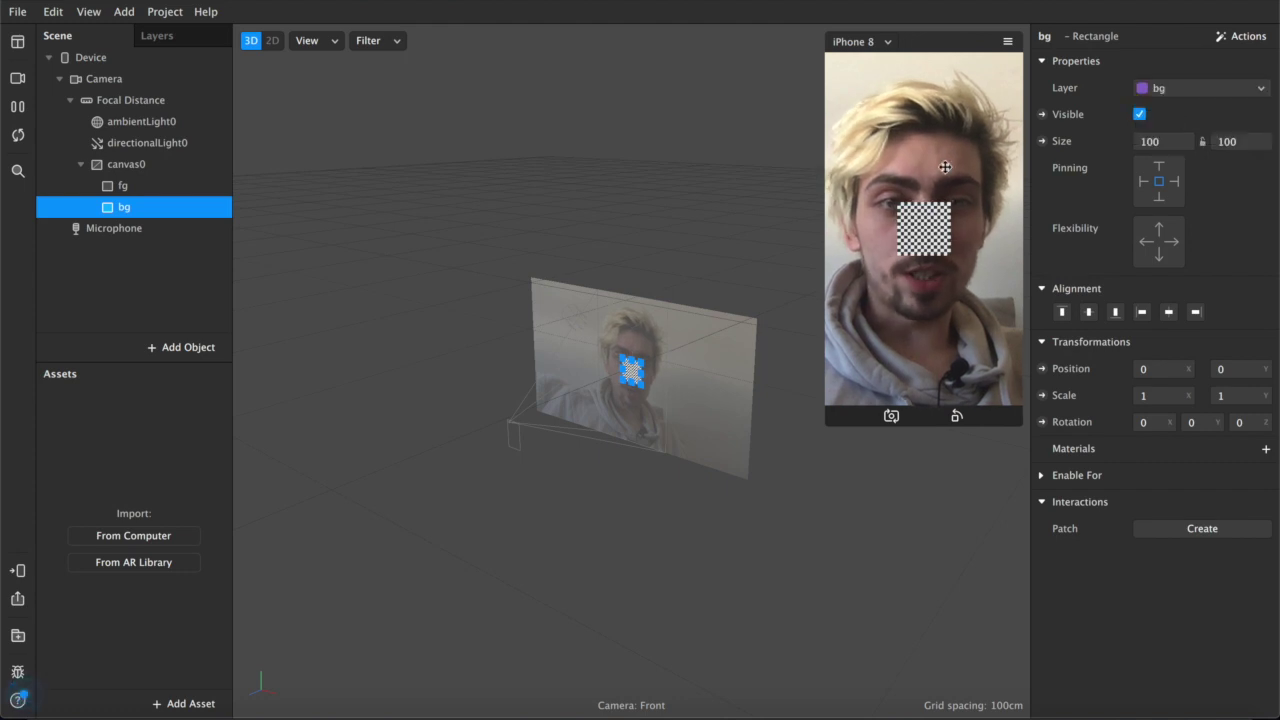
Resize the fg and bg rectangles together to fill the canvas's full width and height, 375 by 667
{"action": "left_click", "coordinate": [125, 190], "text": "shift"}
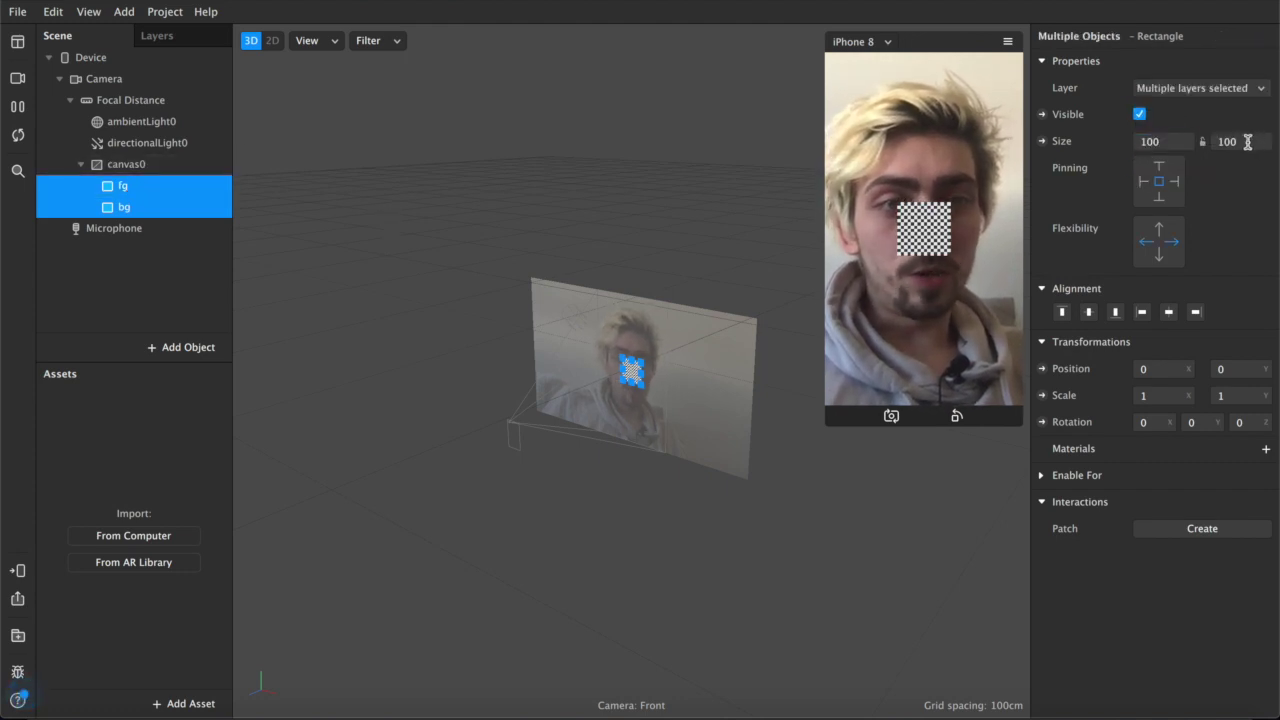
{"action": "left_click", "coordinate": [1245, 141]}
{"action": "left_click", "coordinate": [1240, 167]}
{"action": "left_click", "coordinate": [1166, 141]}
{"action": "left_click", "coordinate": [1157, 168]}
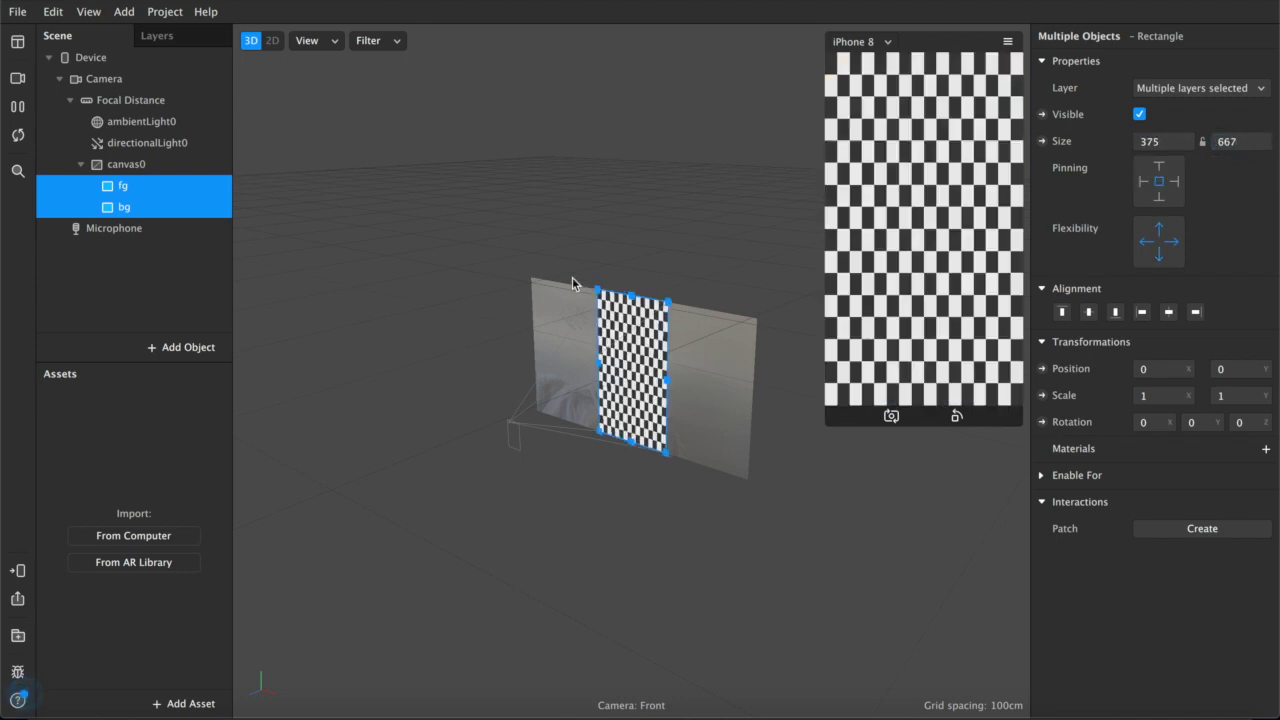
Create a new material for the fg rectangle and name it fg
{"action": "left_click", "coordinate": [131, 188]}
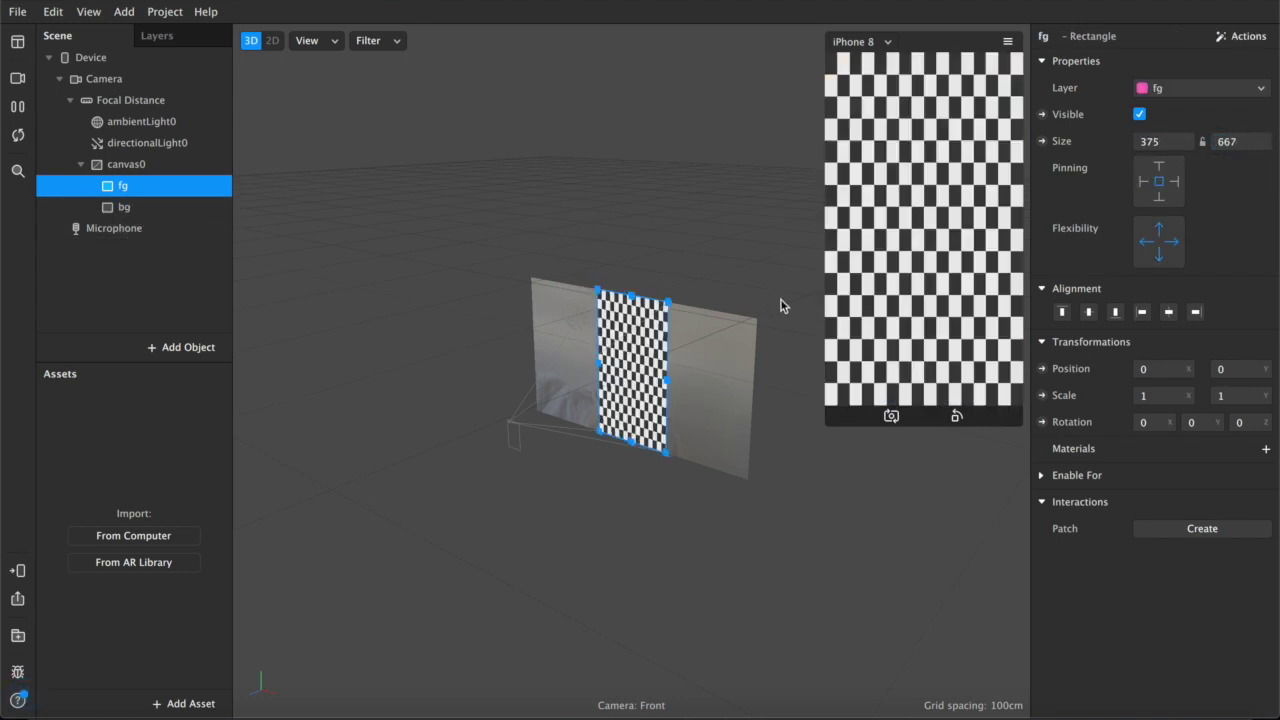
{"action": "left_click", "coordinate": [1265, 451]}
{"action": "double_click", "coordinate": [118, 420]}
{"action": "type", "text": "fg"}
{"action": "key", "text": "Return"}
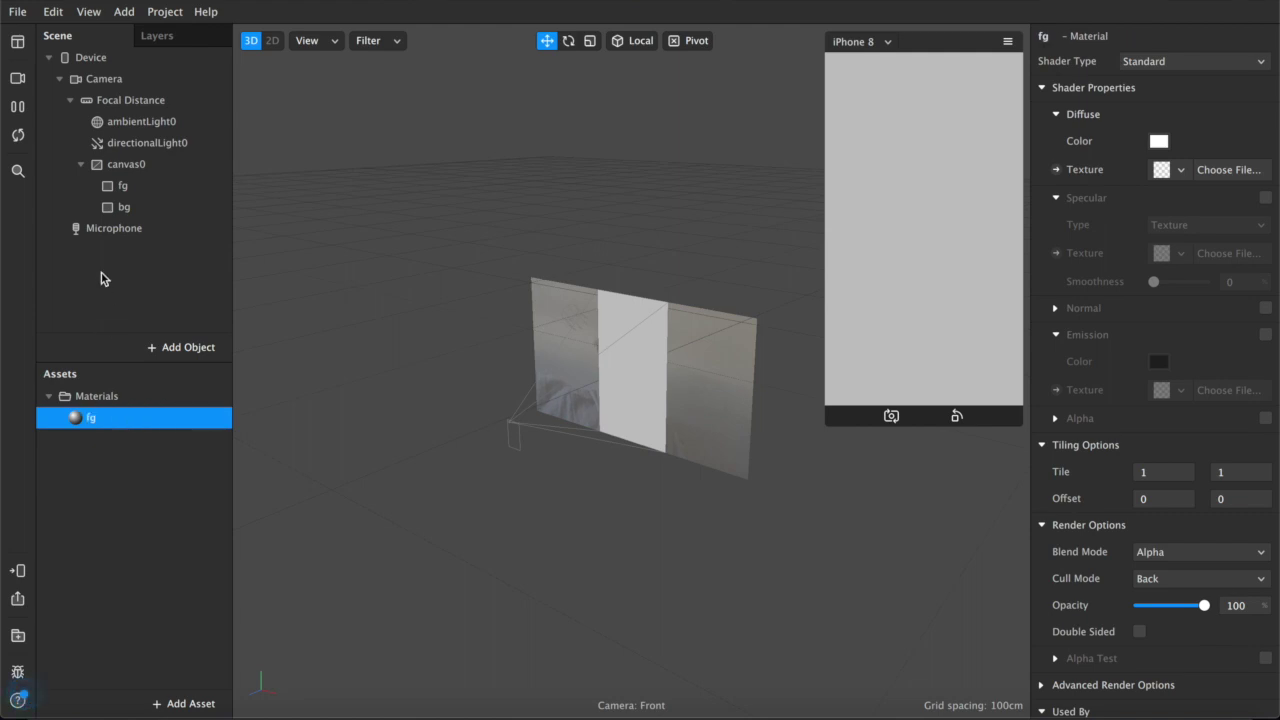
Create a separate new material for the bg rectangle and name it bg
{"action": "left_click", "coordinate": [126, 207]}
{"action": "left_click", "coordinate": [1265, 451]}
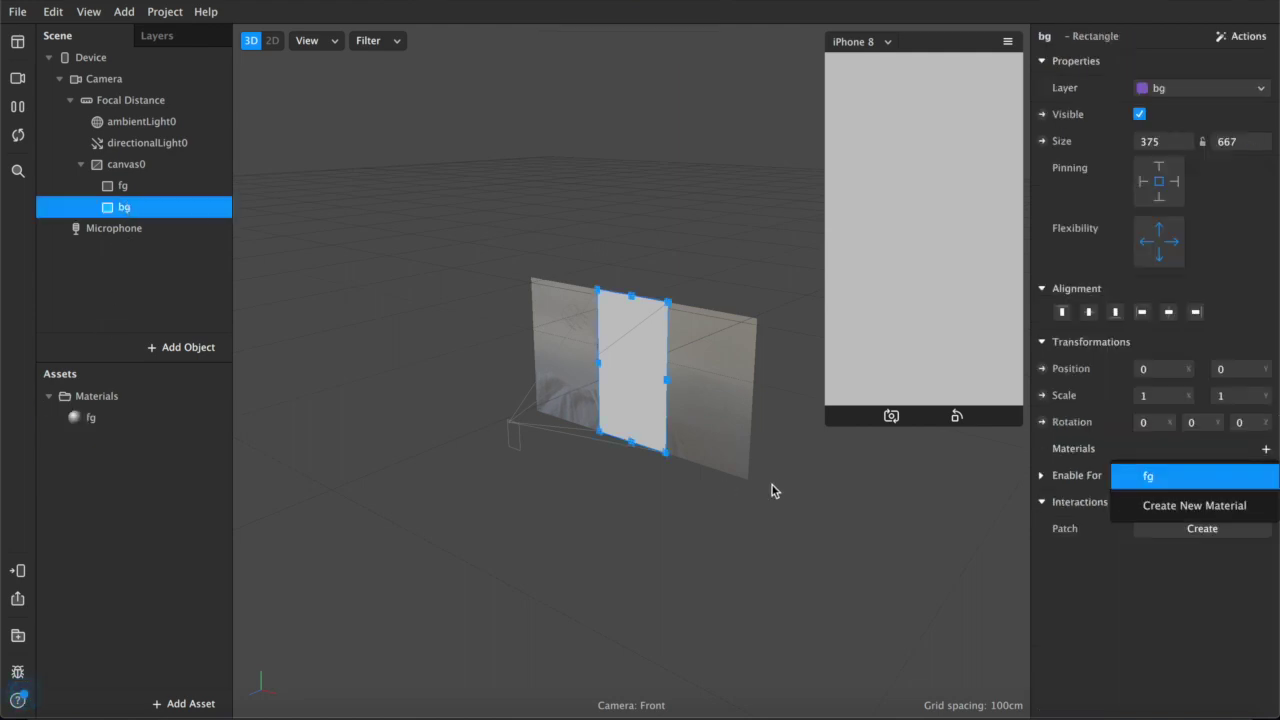
{"action": "left_click", "coordinate": [1192, 503]}
{"action": "double_click", "coordinate": [122, 440]}
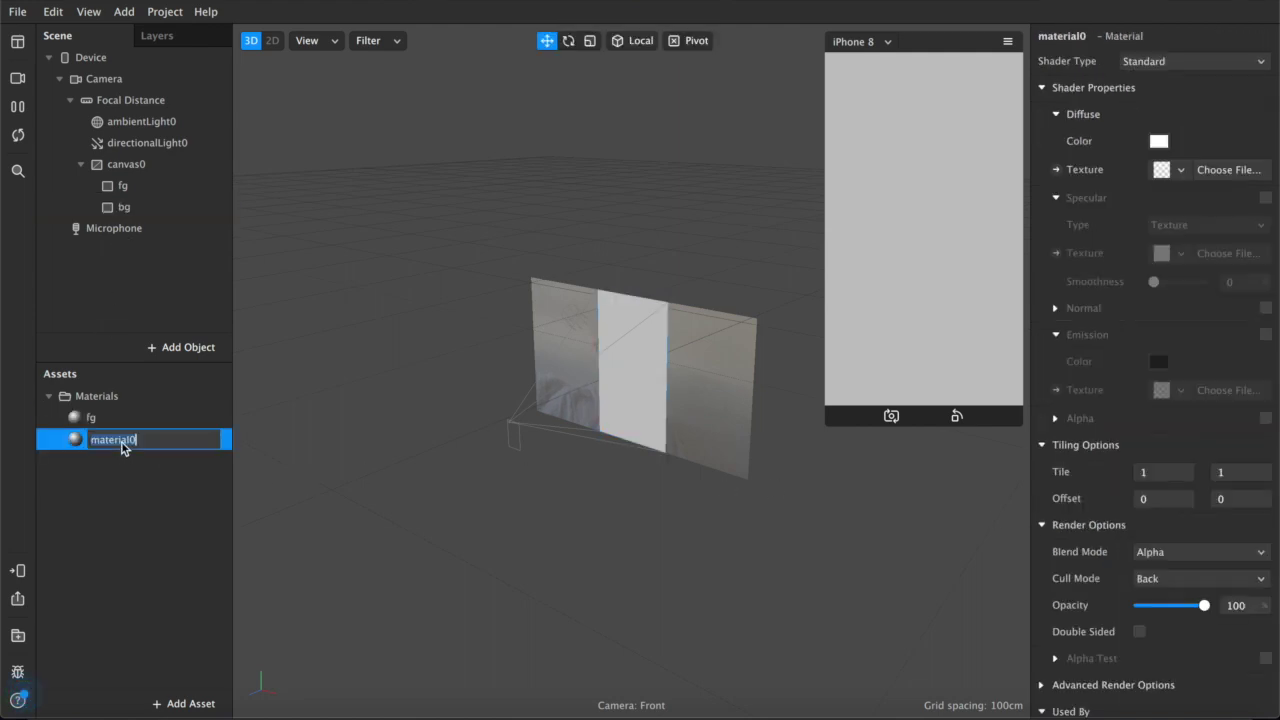
{"action": "type", "text": "bg"}
{"action": "key", "text": "Return"}
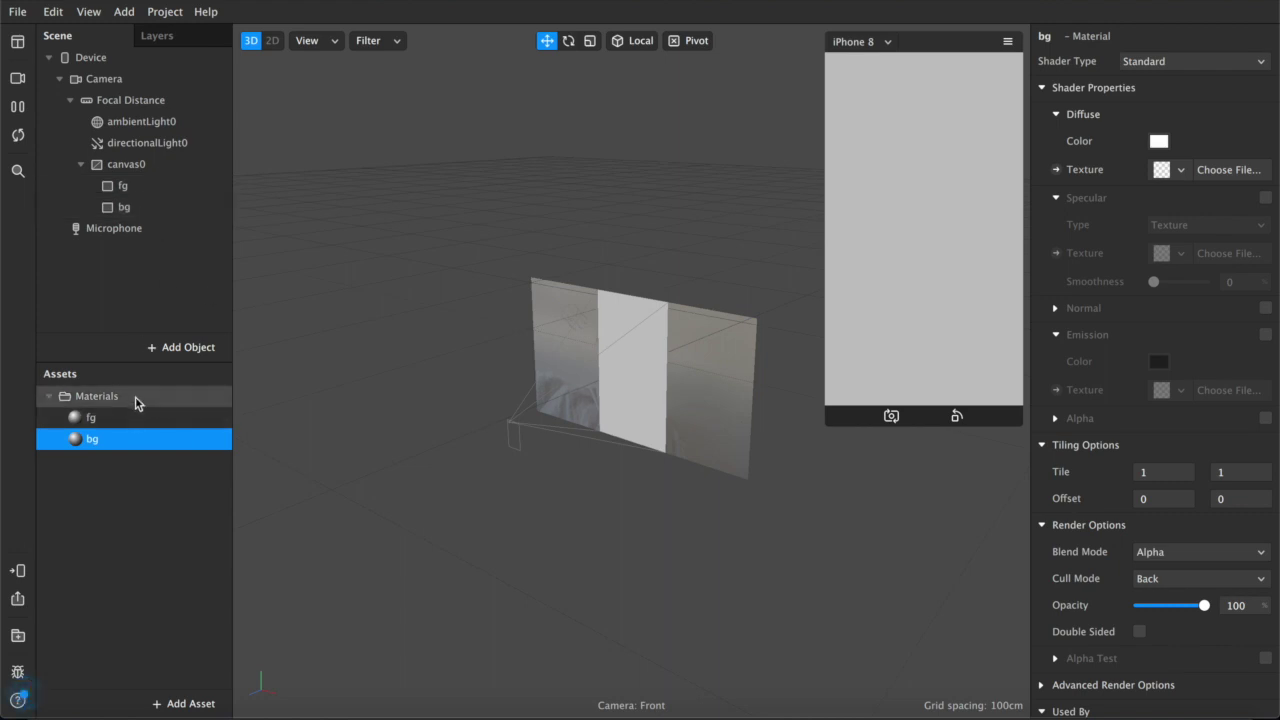
Add a person segmentation mask and a texture extraction to the Camera
{"action": "left_click", "coordinate": [122, 422]}
{"action": "left_click", "coordinate": [114, 440], "text": "shift"}
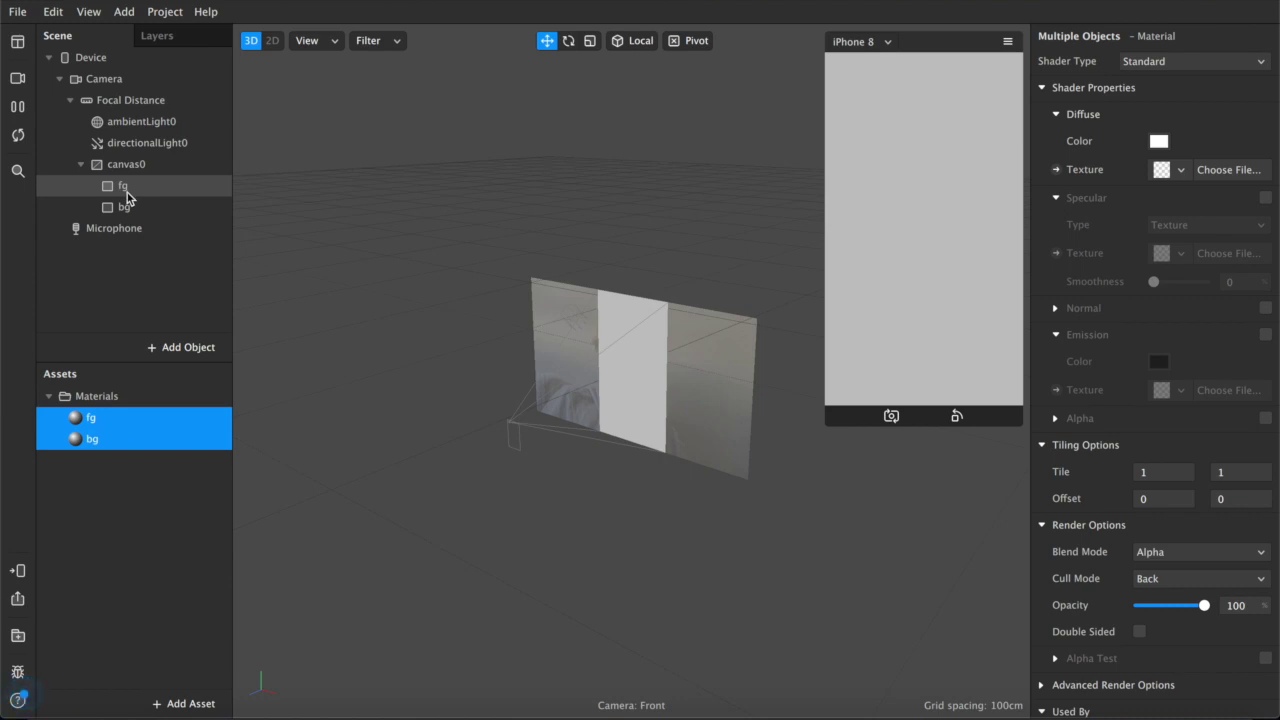
{"action": "left_click", "coordinate": [106, 78]}
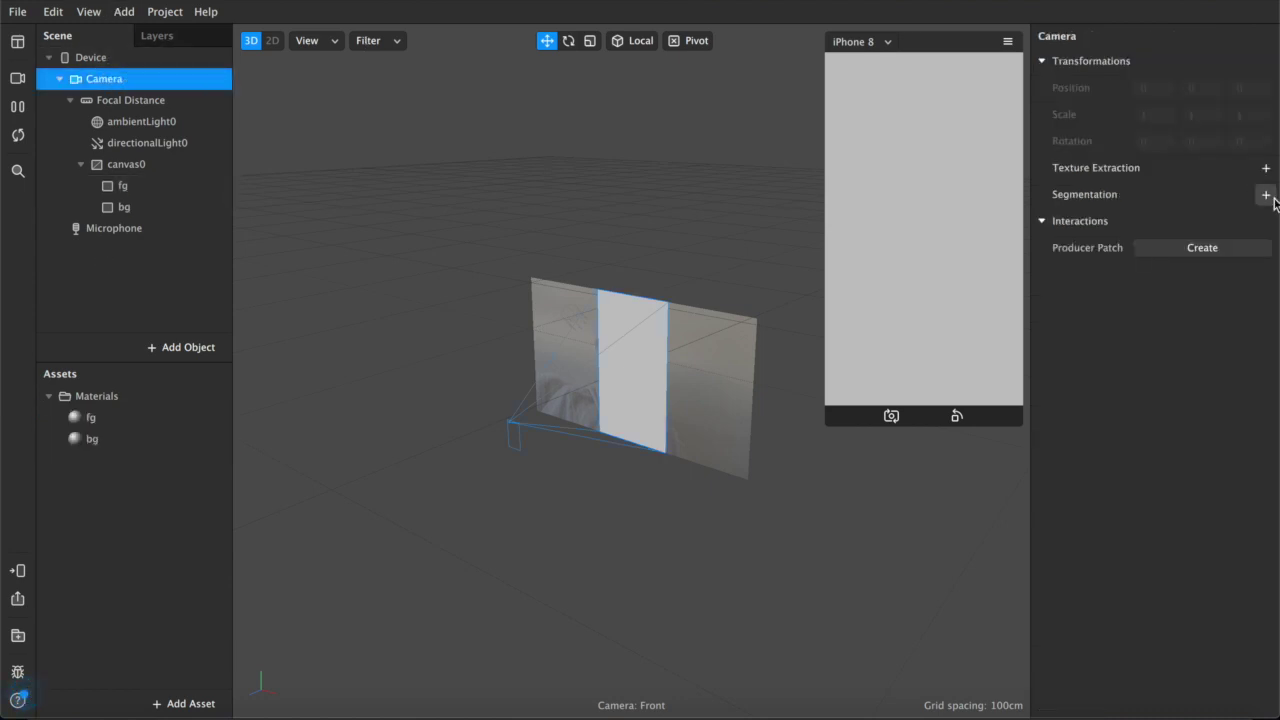
{"action": "left_click", "coordinate": [1266, 195]}
{"action": "left_click", "coordinate": [1267, 167]}
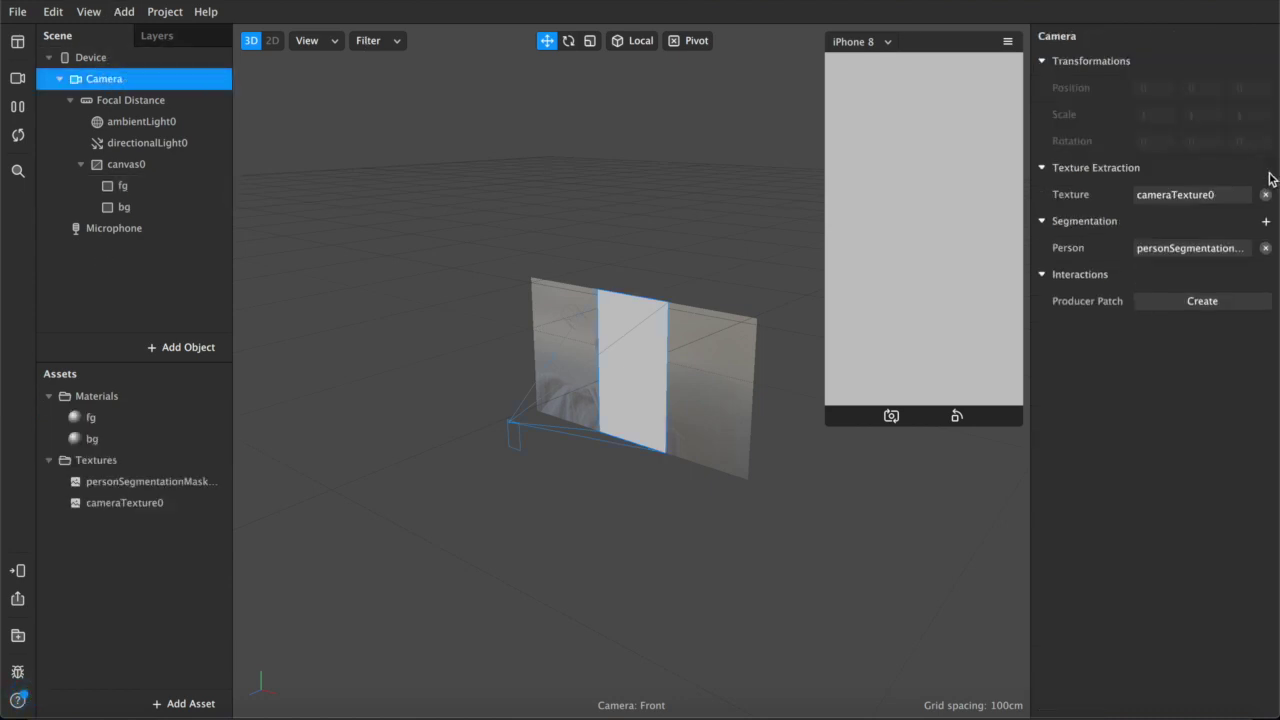
Set the fg material's diffuse texture to cameraTexture0
{"action": "left_click", "coordinate": [123, 438]}
{"action": "left_click", "coordinate": [106, 418]}
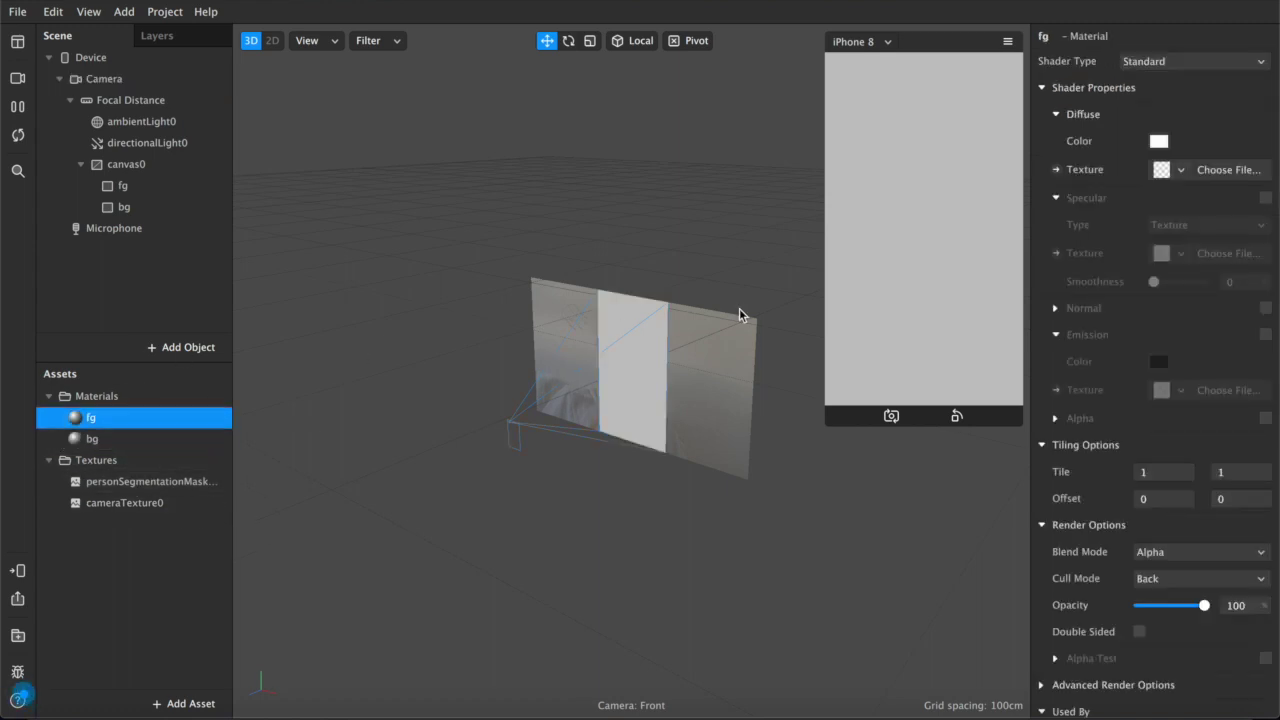
{"action": "left_click", "coordinate": [1179, 170]}
{"action": "left_click", "coordinate": [1150, 226]}
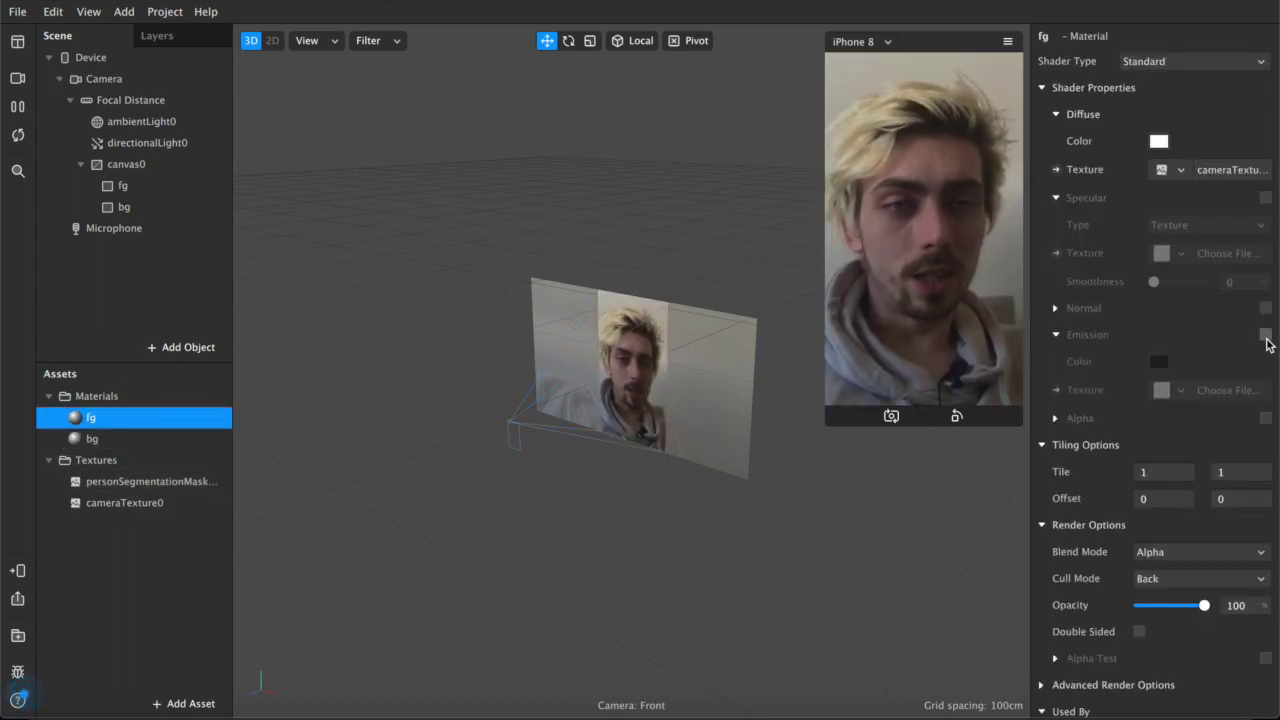
Enable Alpha on the fg material using the person segmentation mask texture, switching it off and on again to compare
{"action": "left_click", "coordinate": [1266, 418]}
{"action": "left_click", "coordinate": [1170, 473]}
{"action": "left_click", "coordinate": [1120, 502]}
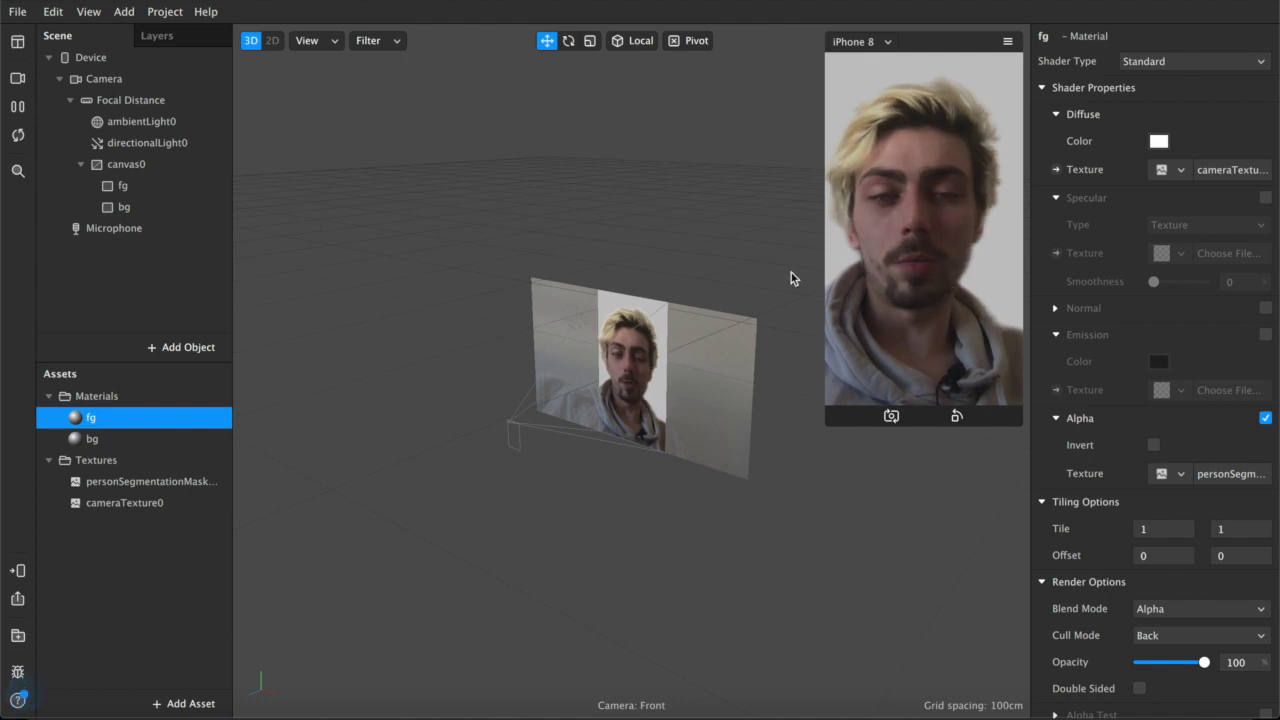
{"action": "left_click", "coordinate": [1266, 419]}
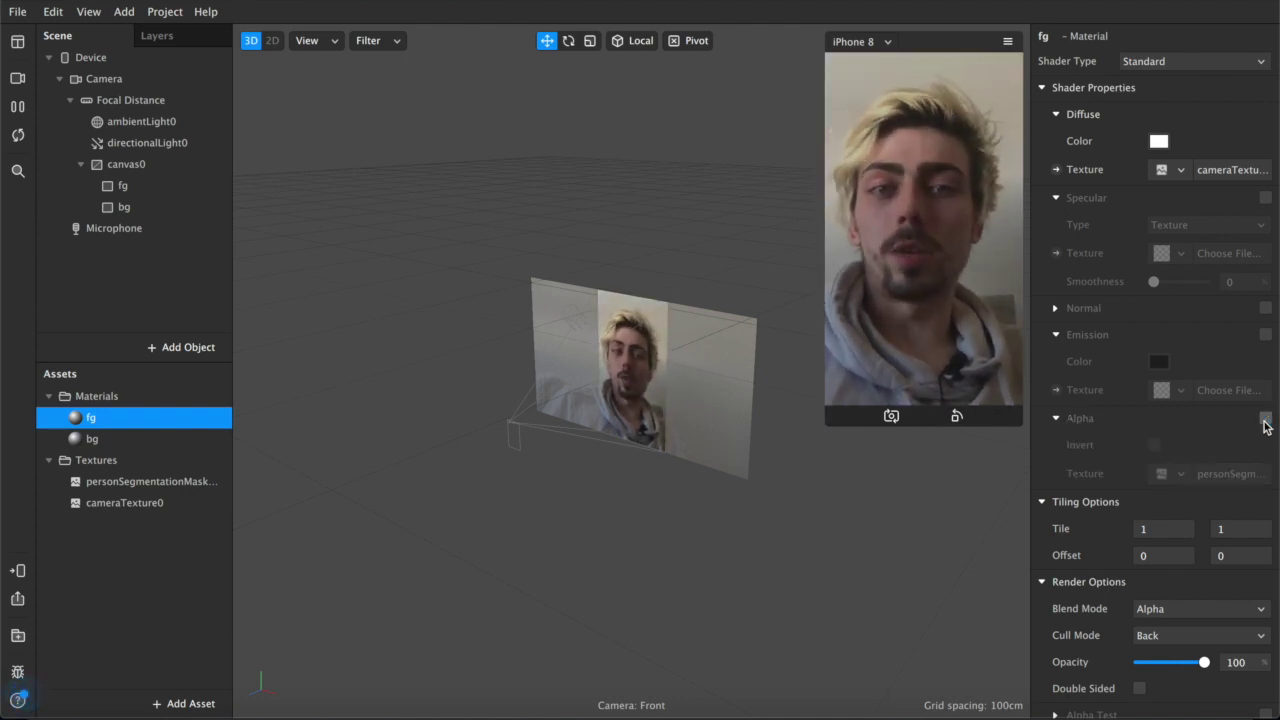
{"action": "left_click", "coordinate": [1266, 419]}
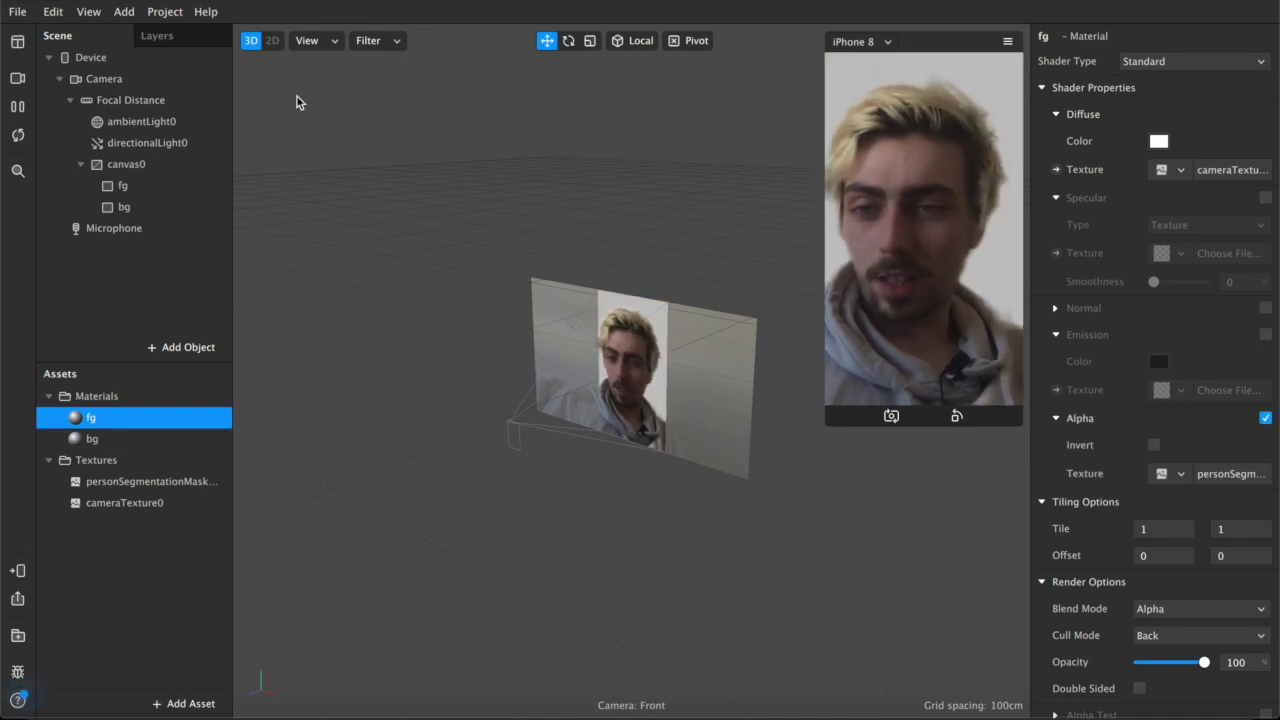
Import the free Duotone Color patch from the Shaders collection of the AR Library's Patch Assets and leave the library
{"action": "left_click", "coordinate": [184, 705]}
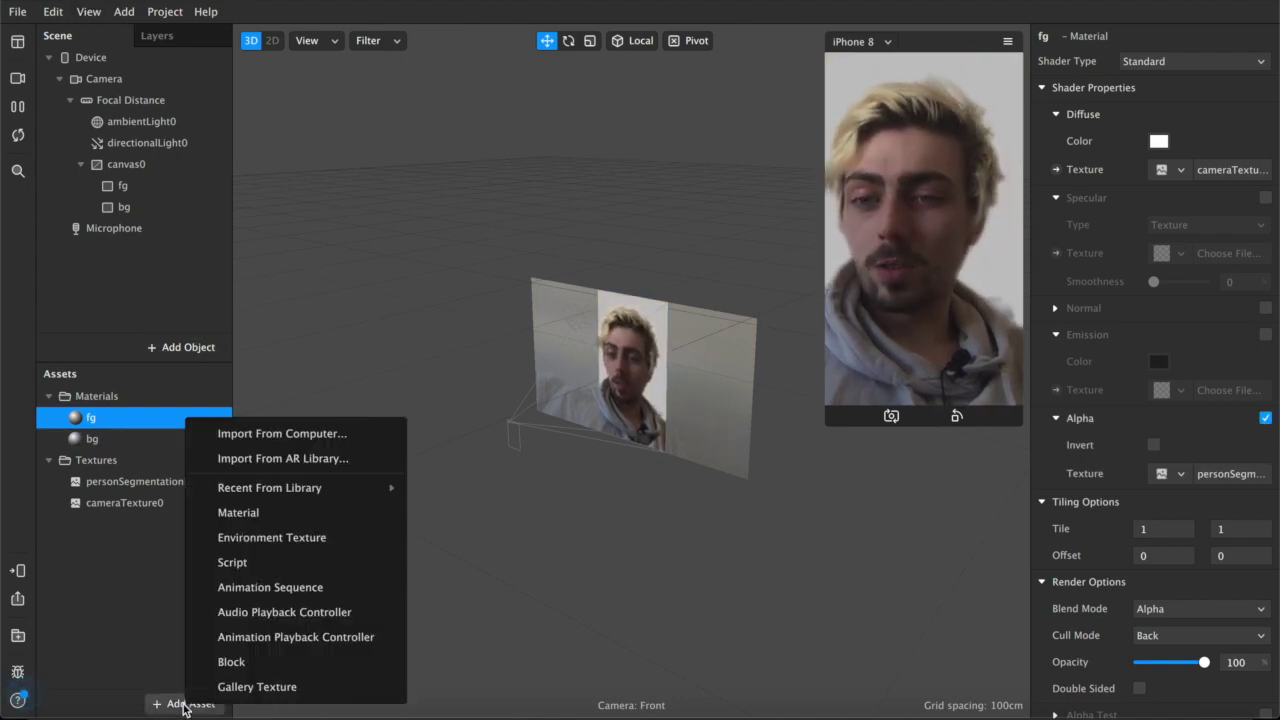
{"action": "left_click", "coordinate": [280, 461]}
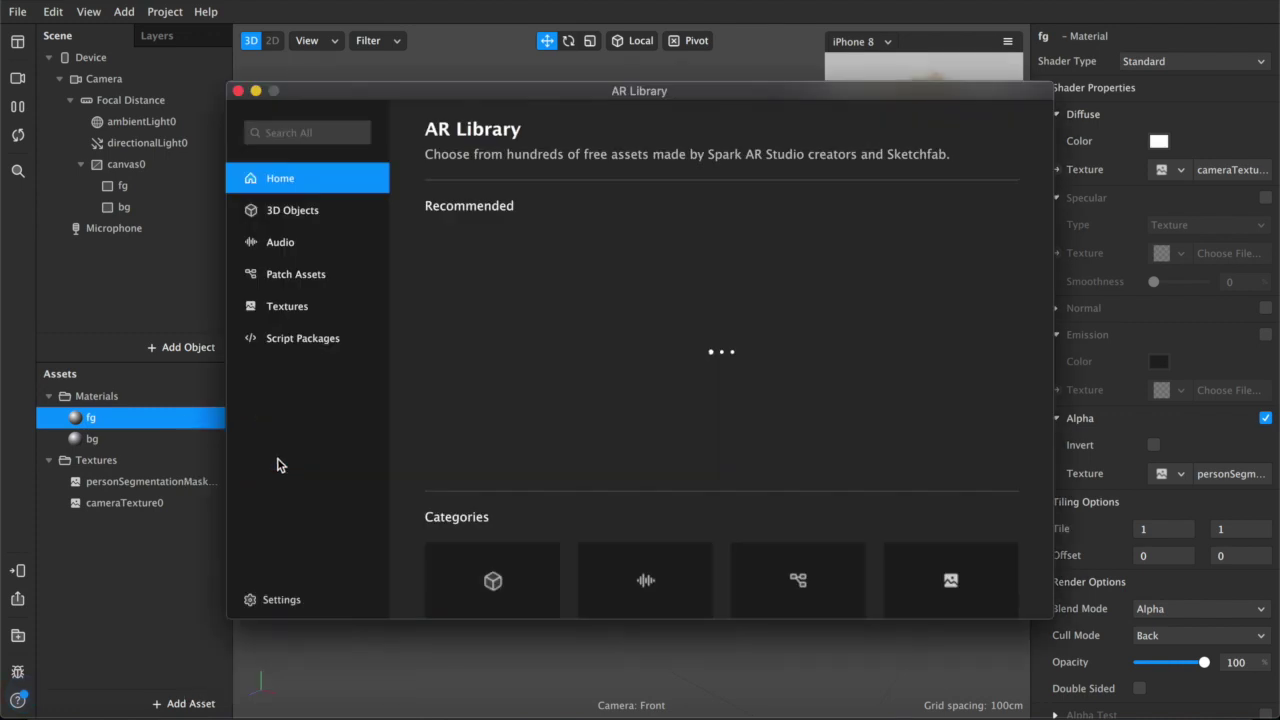
{"action": "left_click", "coordinate": [300, 276]}
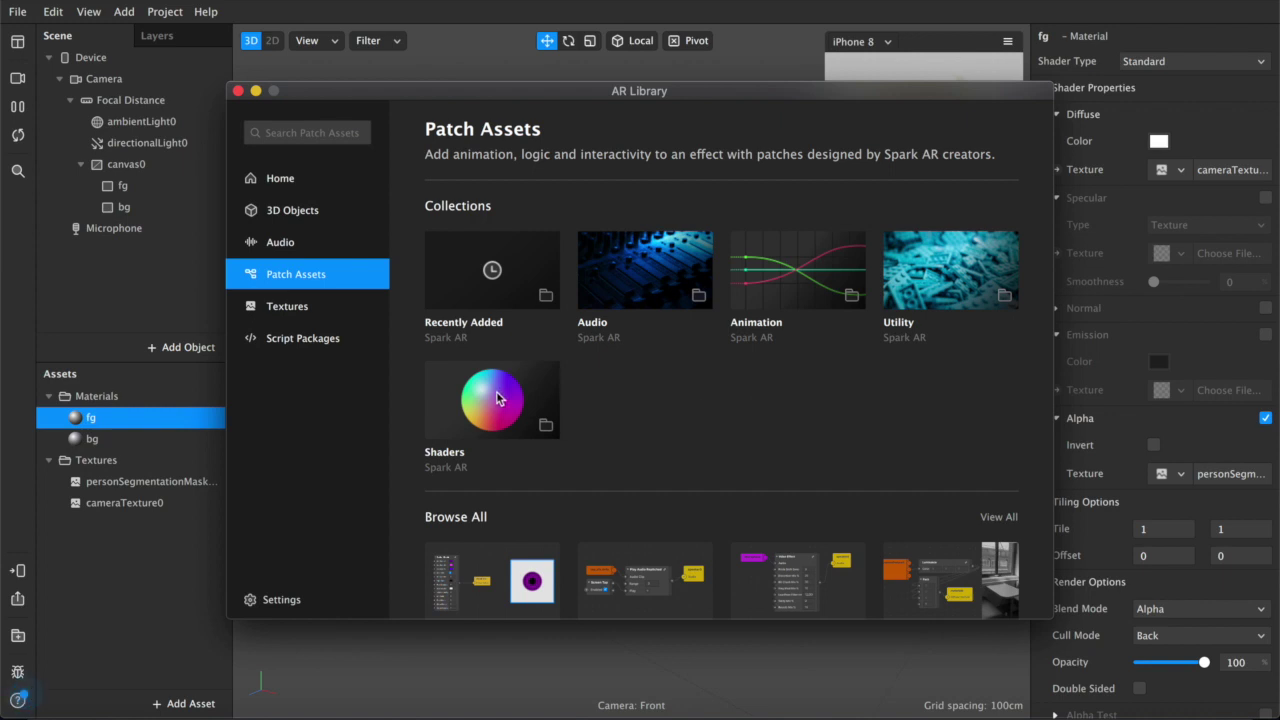
{"action": "left_click", "coordinate": [498, 398]}
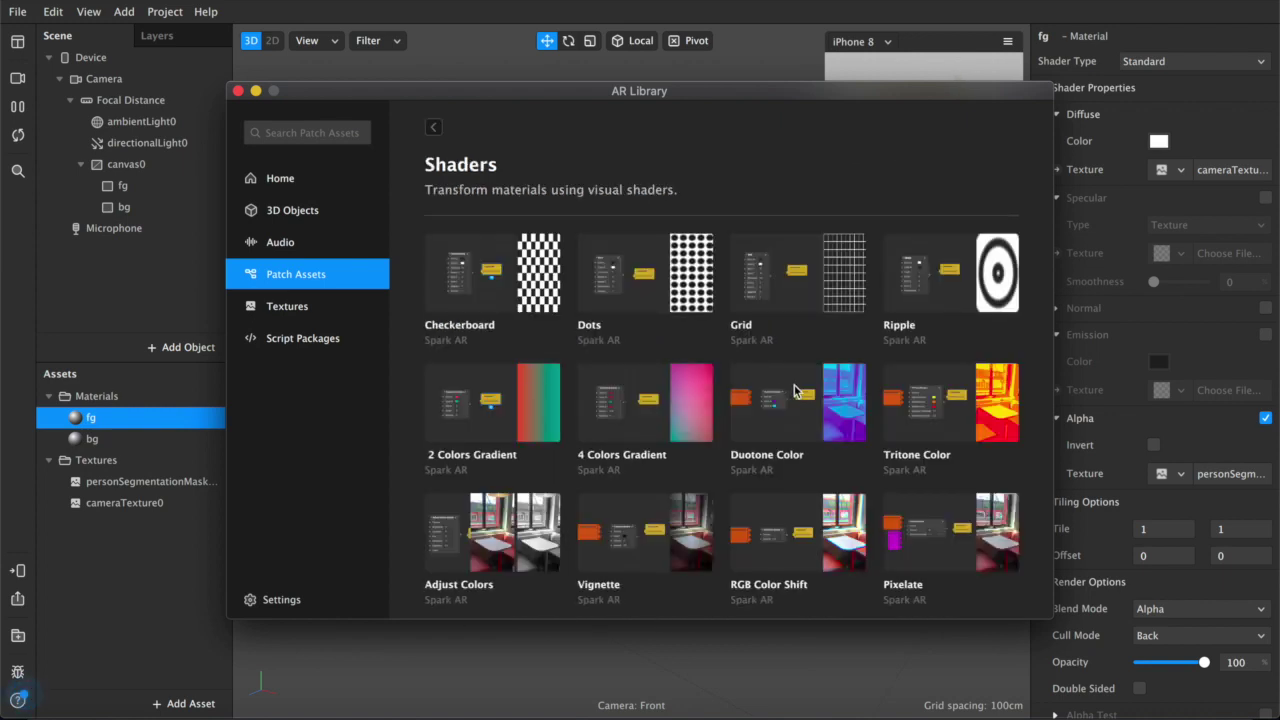
{"action": "left_click", "coordinate": [795, 400]}
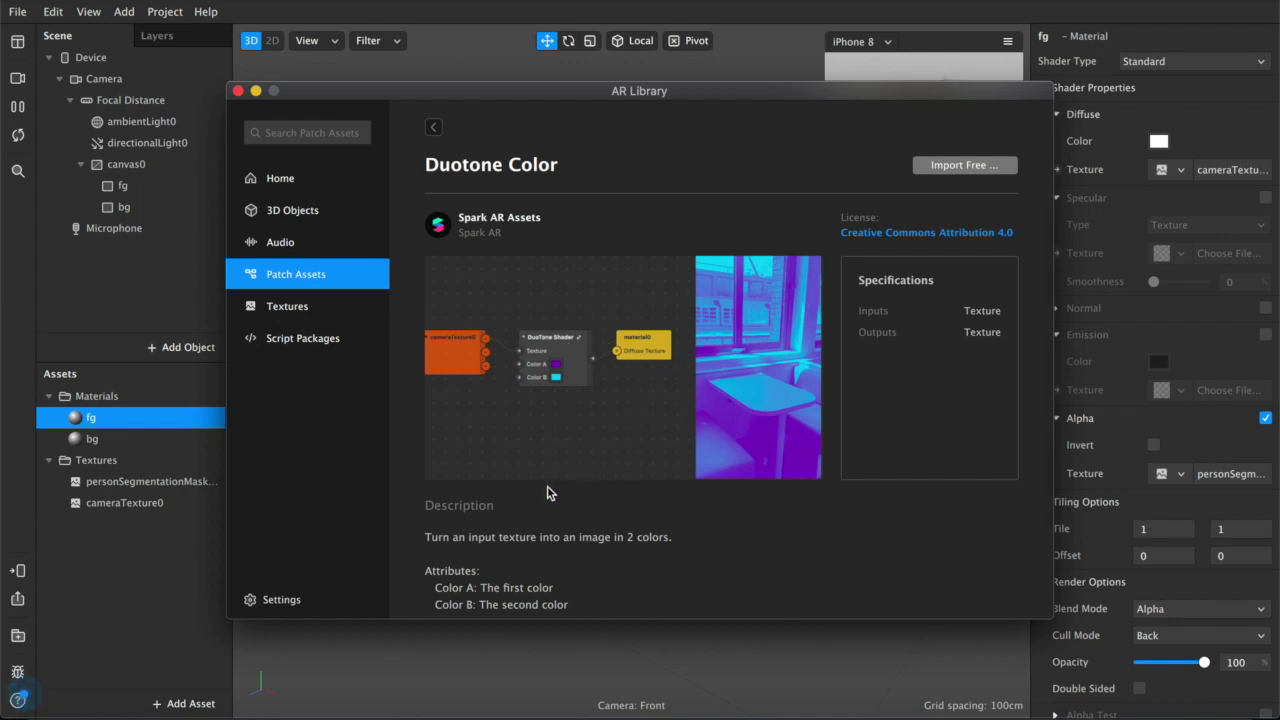
{"action": "scroll", "coordinate": [530, 460], "scroll_direction": "down", "scroll_amount": 2}
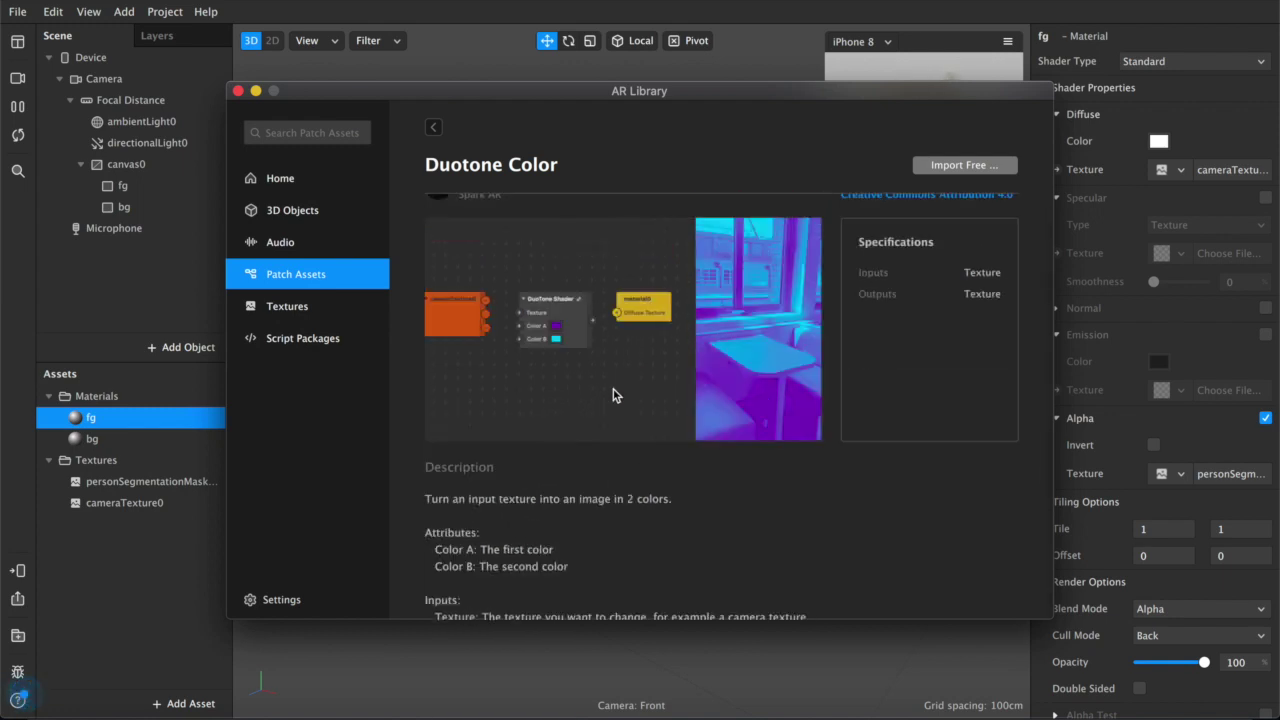
{"action": "scroll", "coordinate": [615, 395], "scroll_direction": "up", "scroll_amount": 2}
{"action": "left_click", "coordinate": [957, 164]}
{"action": "left_click", "coordinate": [957, 177]}
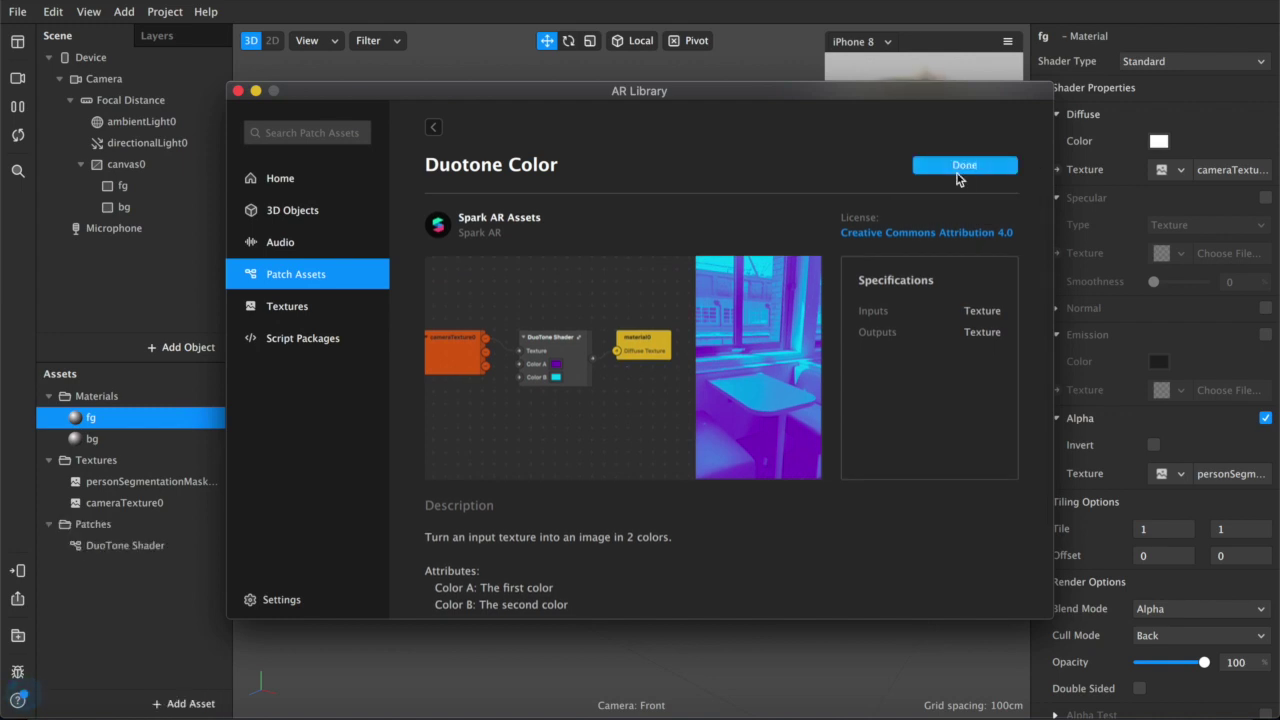
{"action": "left_click", "coordinate": [195, 575]}
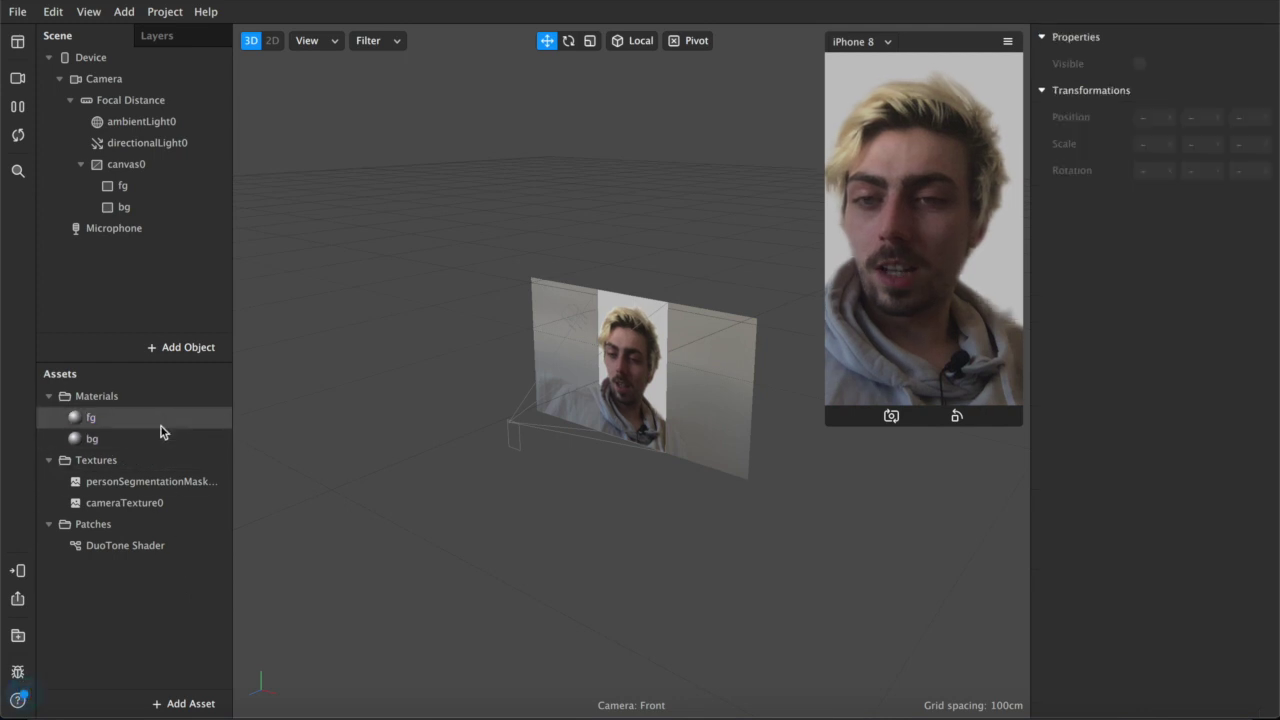
Show the Patch Editor, enlarge it slightly, and place the DuoTone Shader asset in it as a patch
{"action": "left_click", "coordinate": [88, 11]}
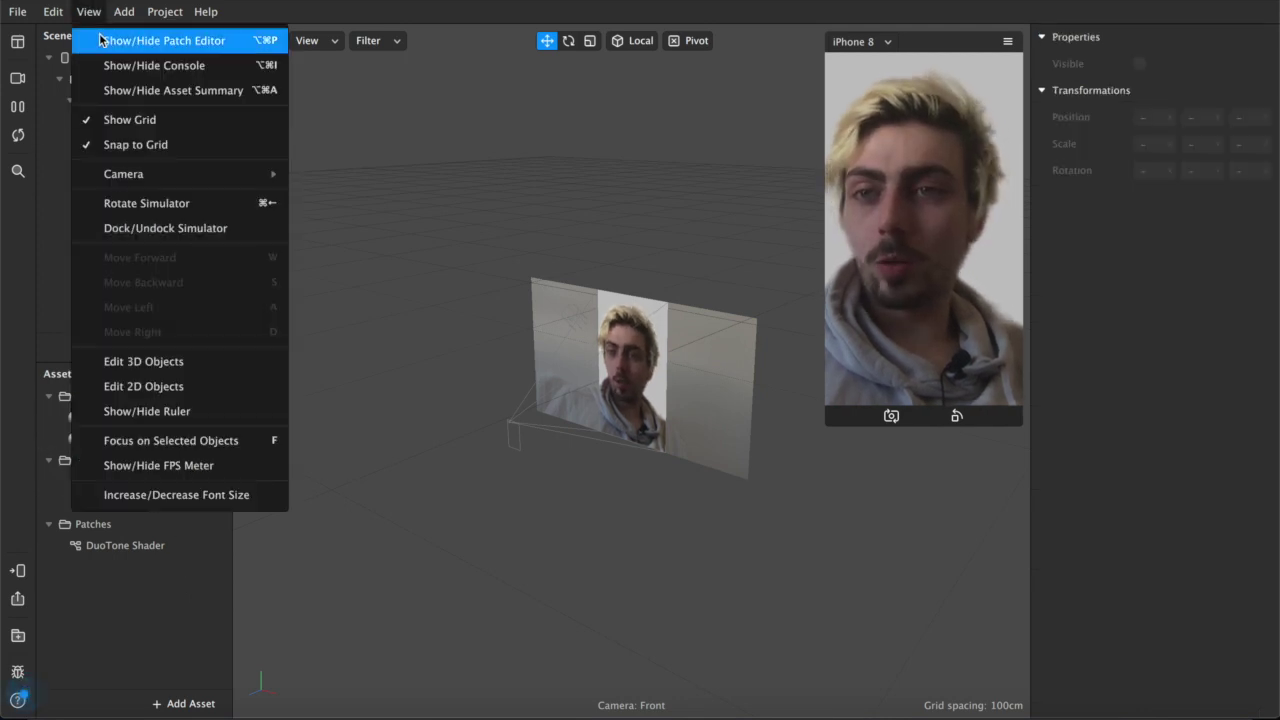
{"action": "left_click", "coordinate": [160, 40]}
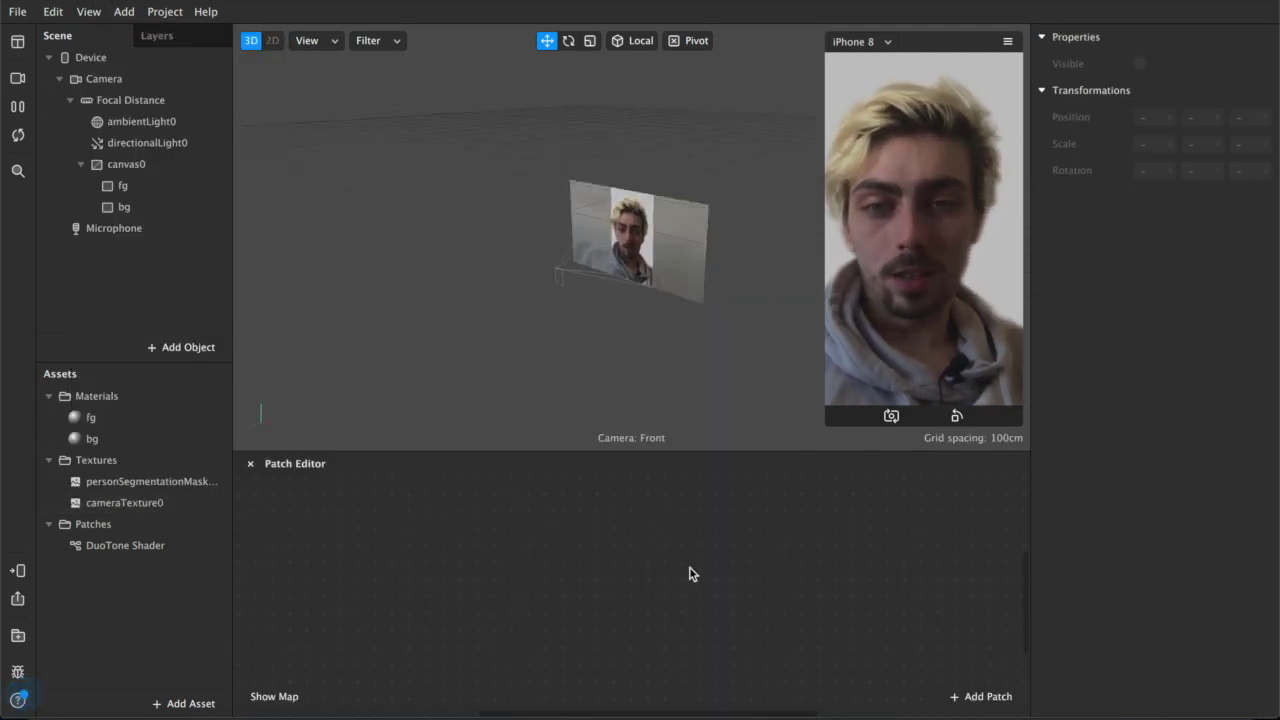
{"action": "left_click_drag", "start_coordinate": [649, 453], "coordinate": [648, 438]}
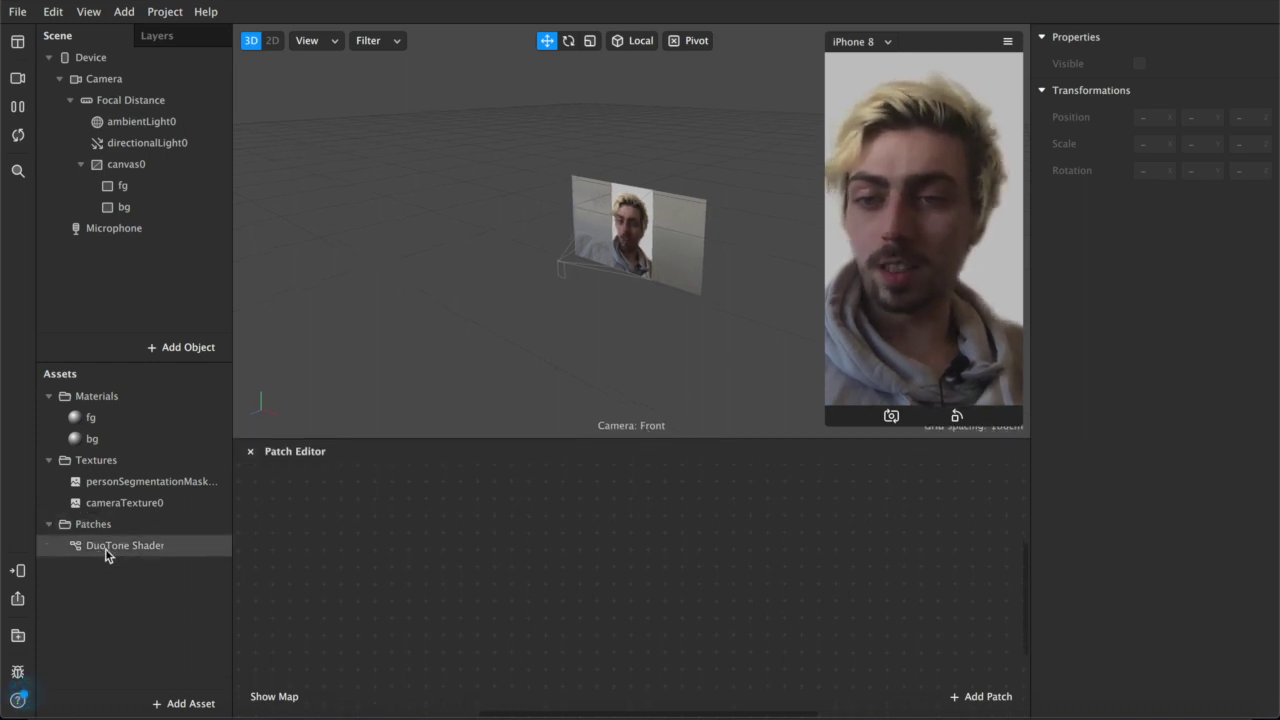
{"action": "left_click_drag", "start_coordinate": [106, 550], "coordinate": [540, 570]}
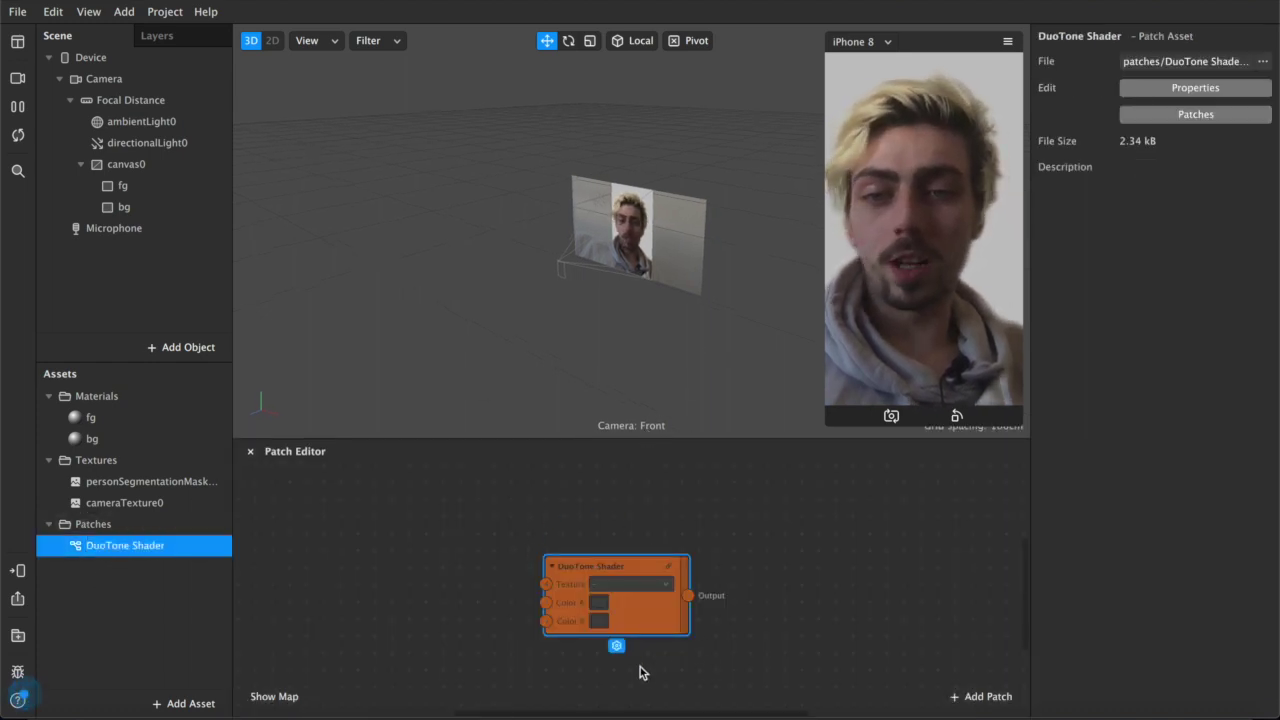
{"action": "left_click", "coordinate": [714, 662]}
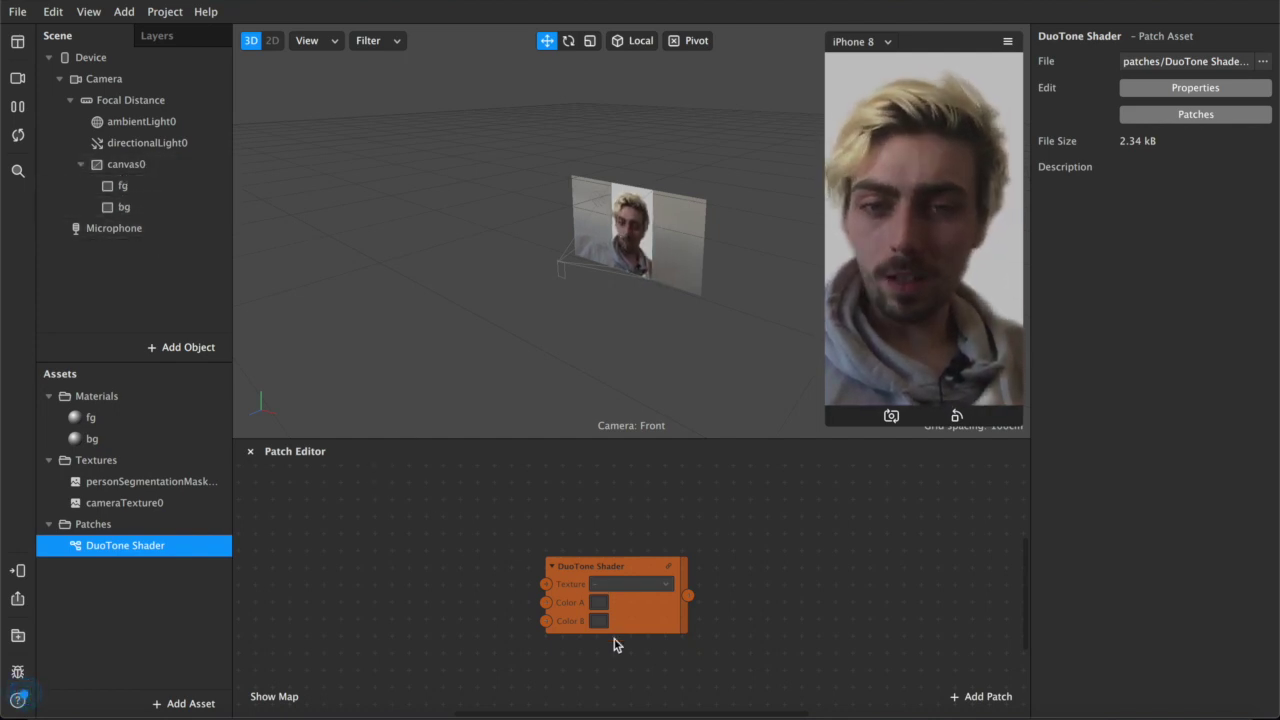
Add cameraTexture0 to the patch graph and connect its first output to the DuoTone Shader's Texture input
{"action": "left_click", "coordinate": [93, 504]}
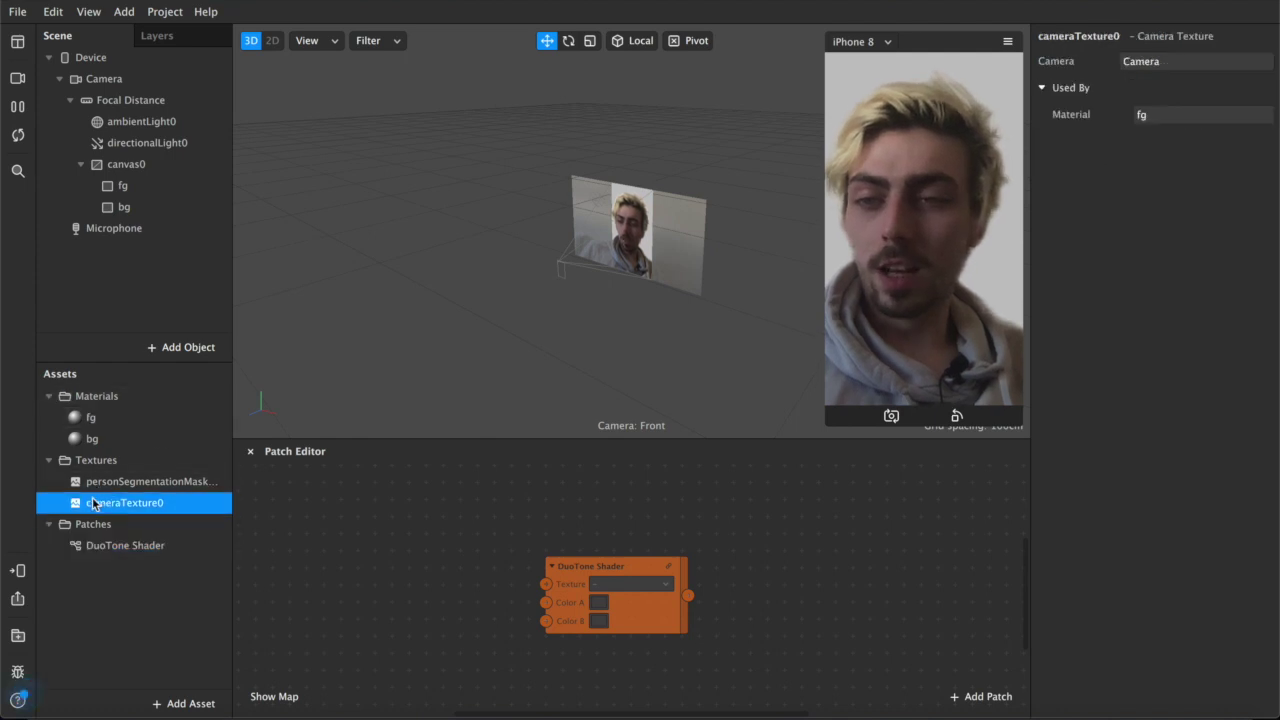
{"action": "left_click_drag", "start_coordinate": [135, 508], "coordinate": [393, 568]}
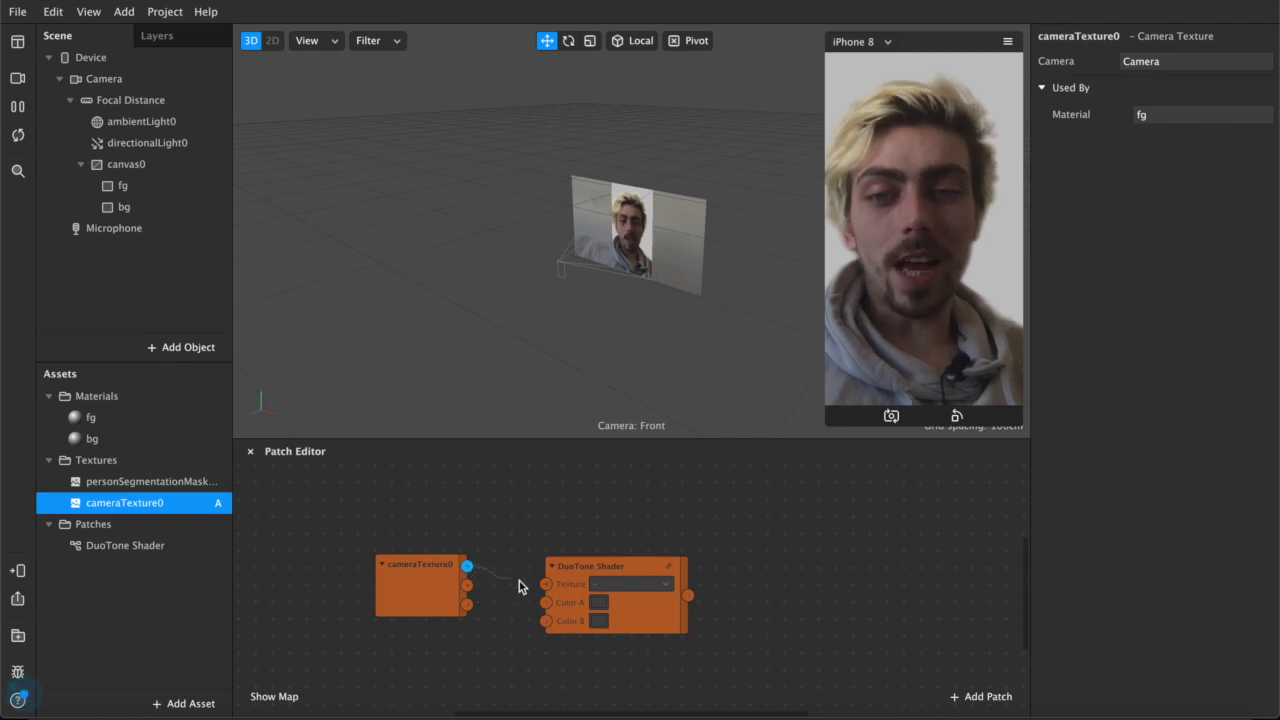
{"action": "left_click_drag", "start_coordinate": [533, 597], "coordinate": [546, 585]}
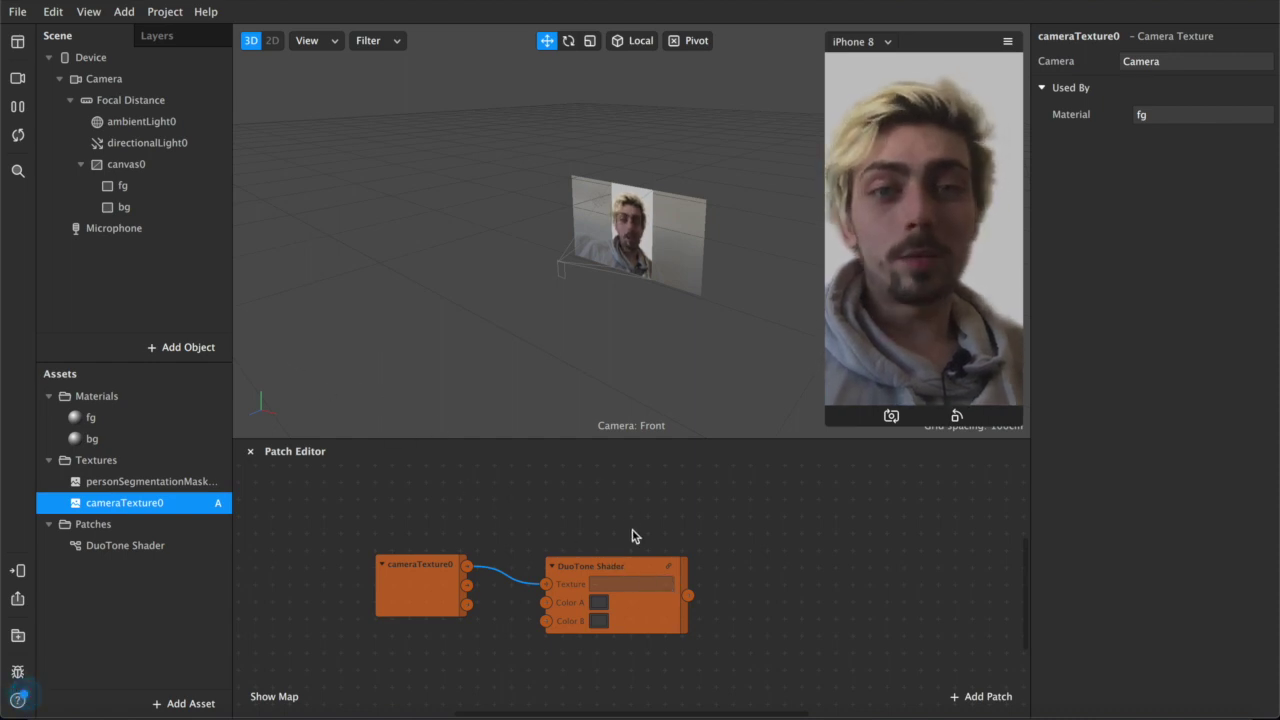
Create Diffuse Texture patches for the fg and bg materials and connect the DuoTone Shader's output to both
{"action": "left_click", "coordinate": [122, 438]}
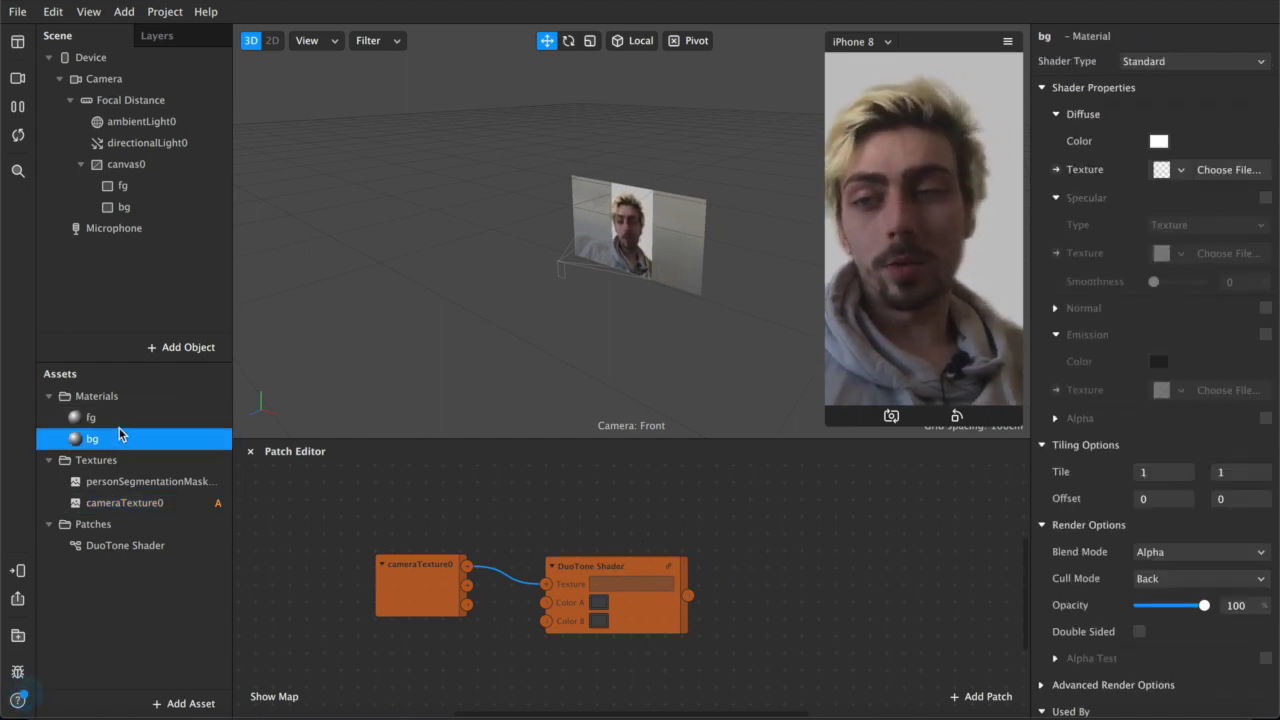
{"action": "left_click", "coordinate": [117, 418], "text": "shift"}
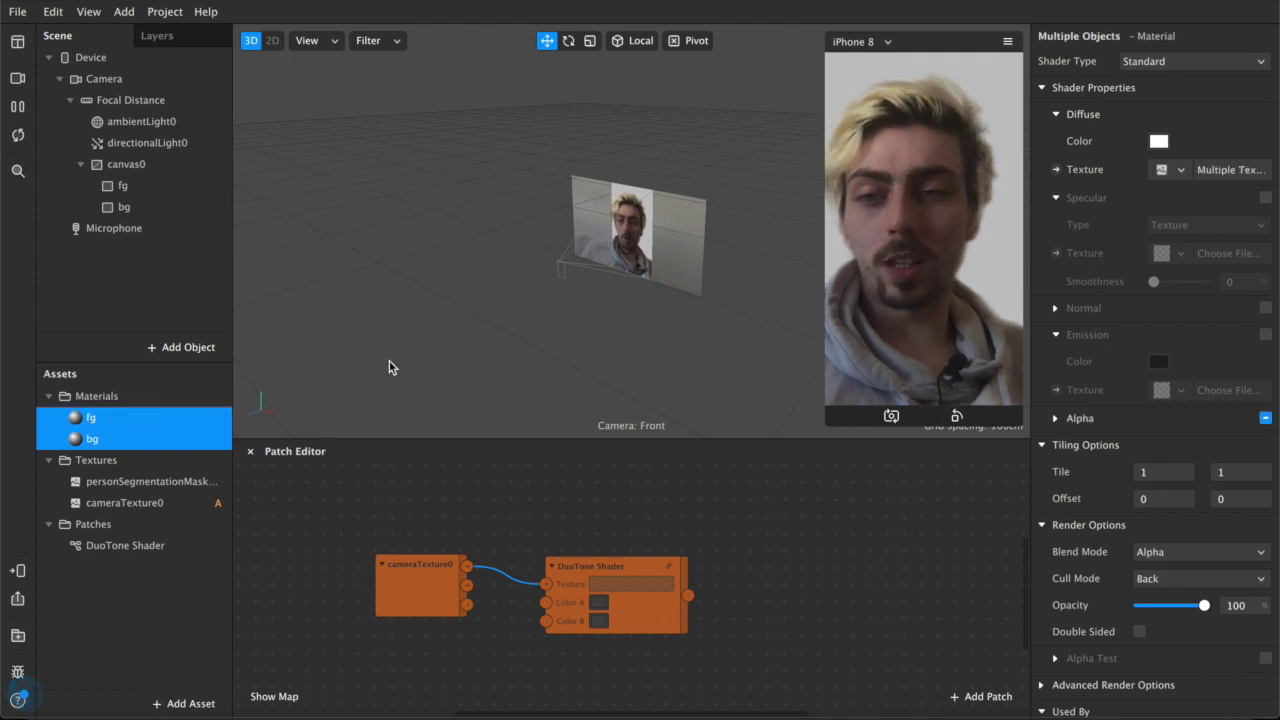
{"action": "left_click", "coordinate": [1055, 169]}
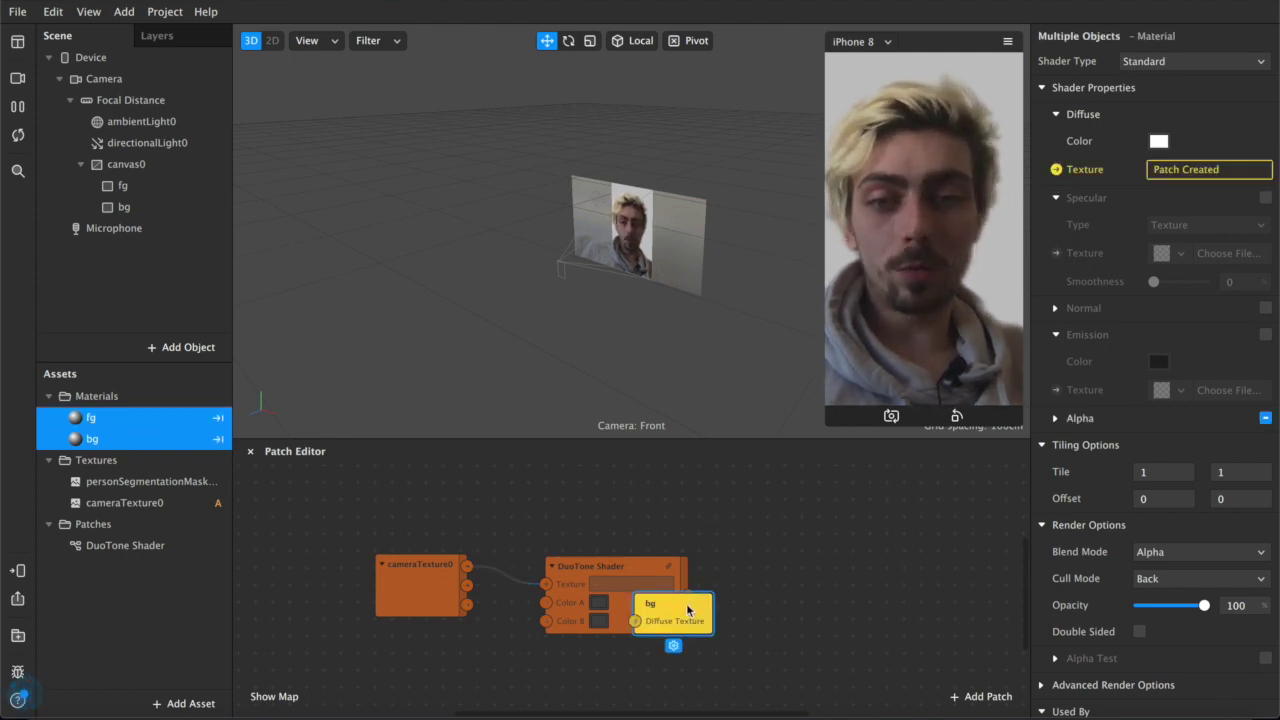
{"action": "left_click", "coordinate": [785, 604]}
{"action": "left_click_drag", "start_coordinate": [700, 617], "coordinate": [831, 553]}
{"action": "left_click", "coordinate": [710, 594]}
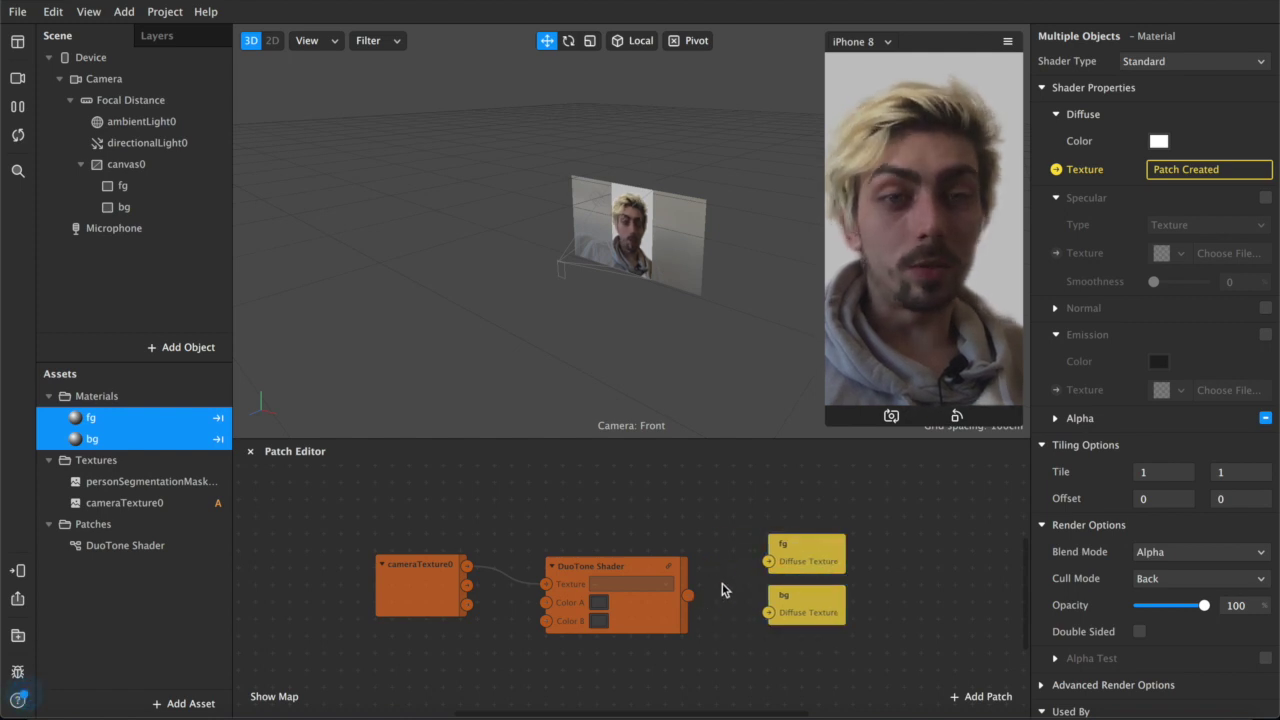
{"action": "left_click_drag", "start_coordinate": [689, 597], "coordinate": [767, 562]}
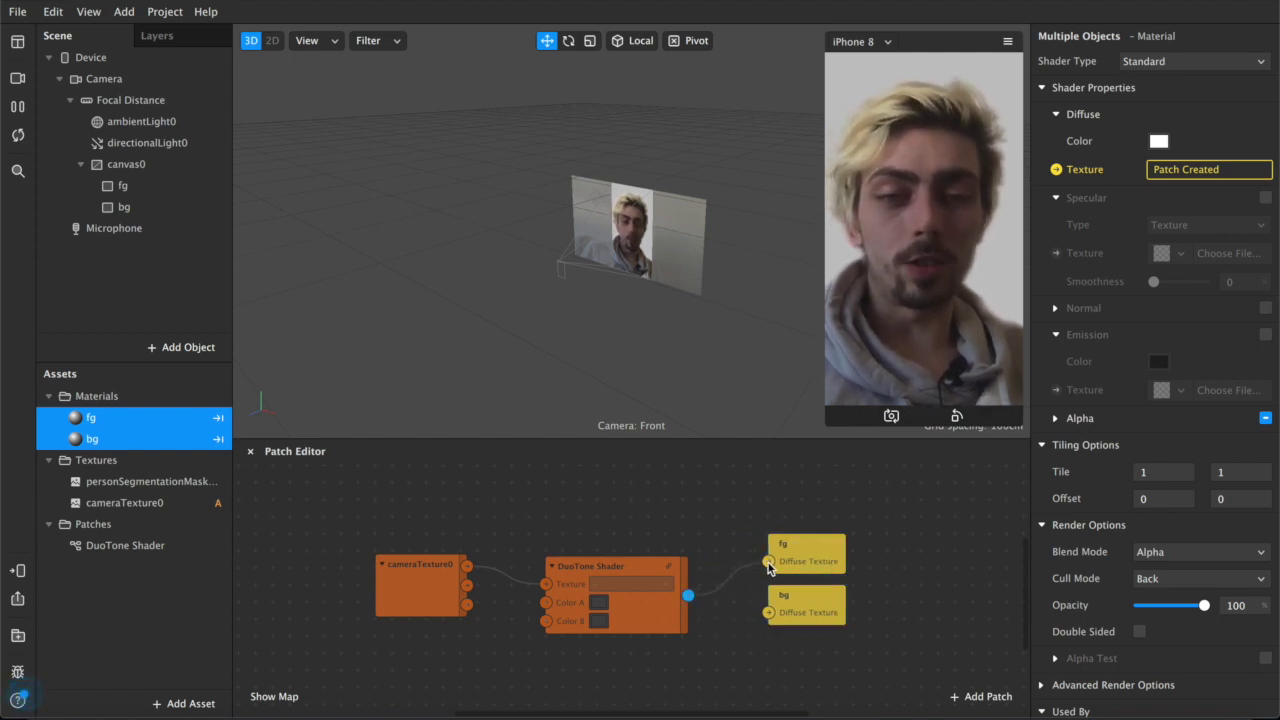
{"action": "left_click_drag", "start_coordinate": [689, 597], "coordinate": [767, 613]}
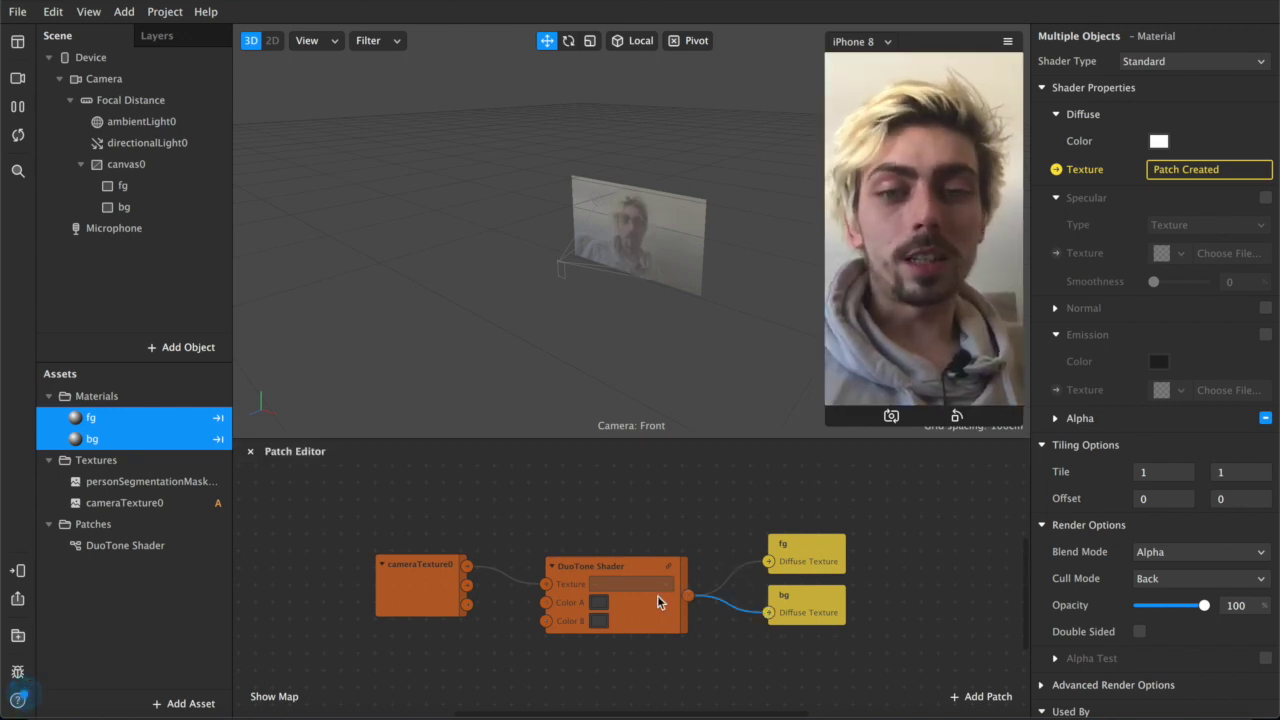
Set the DuoTone Shader's Color A to Snow white and its Color B to black
{"action": "left_click", "coordinate": [598, 602]}
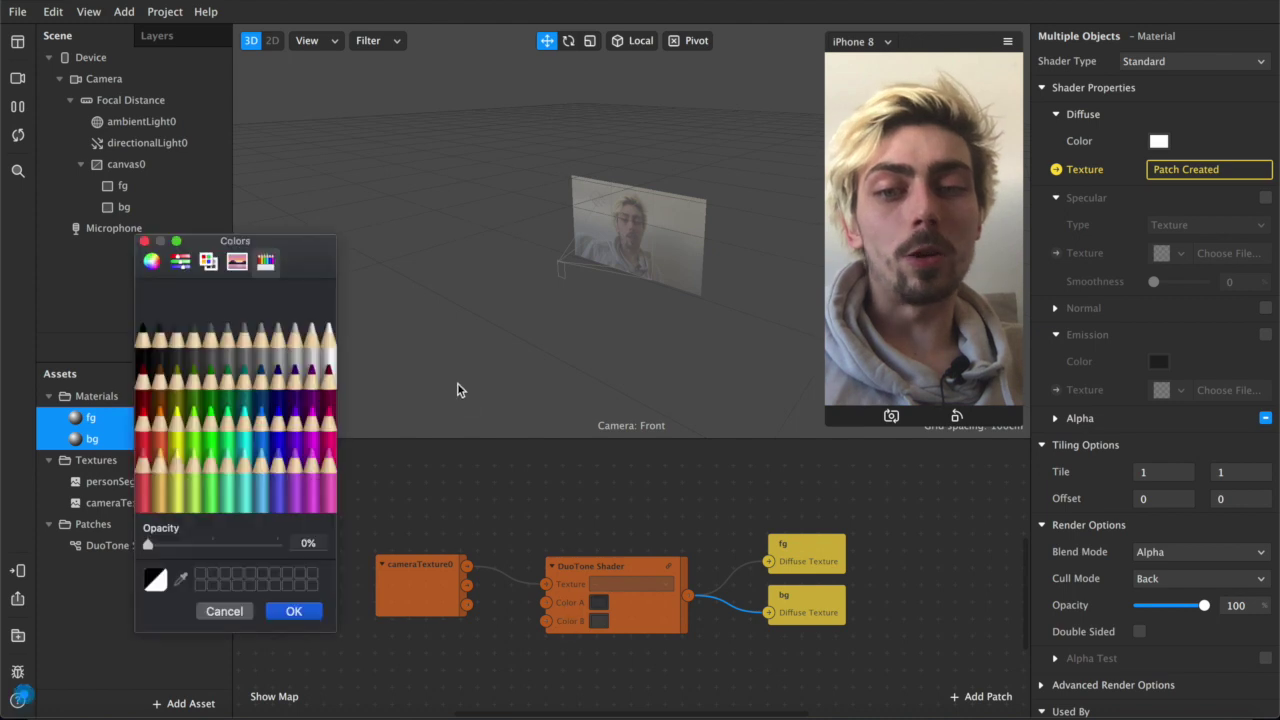
{"action": "left_click", "coordinate": [328, 338]}
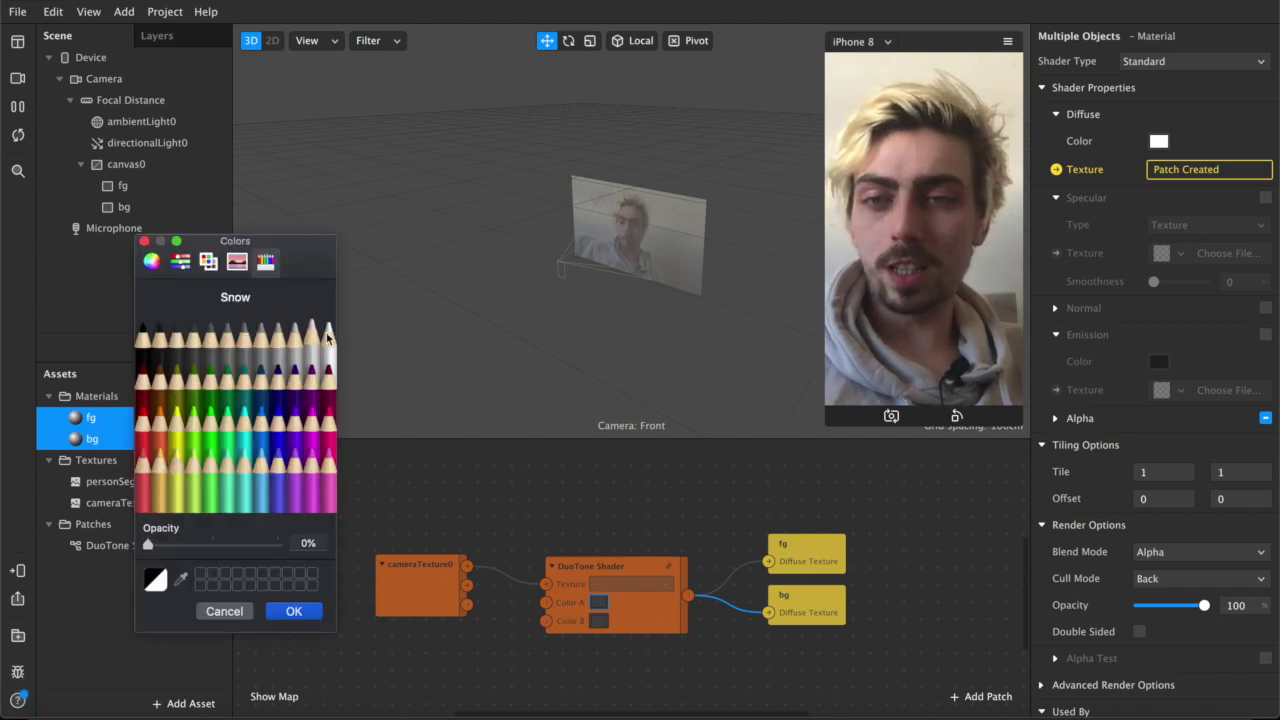
{"action": "left_click", "coordinate": [310, 611]}
{"action": "left_click", "coordinate": [598, 624]}
{"action": "left_click", "coordinate": [143, 350]}
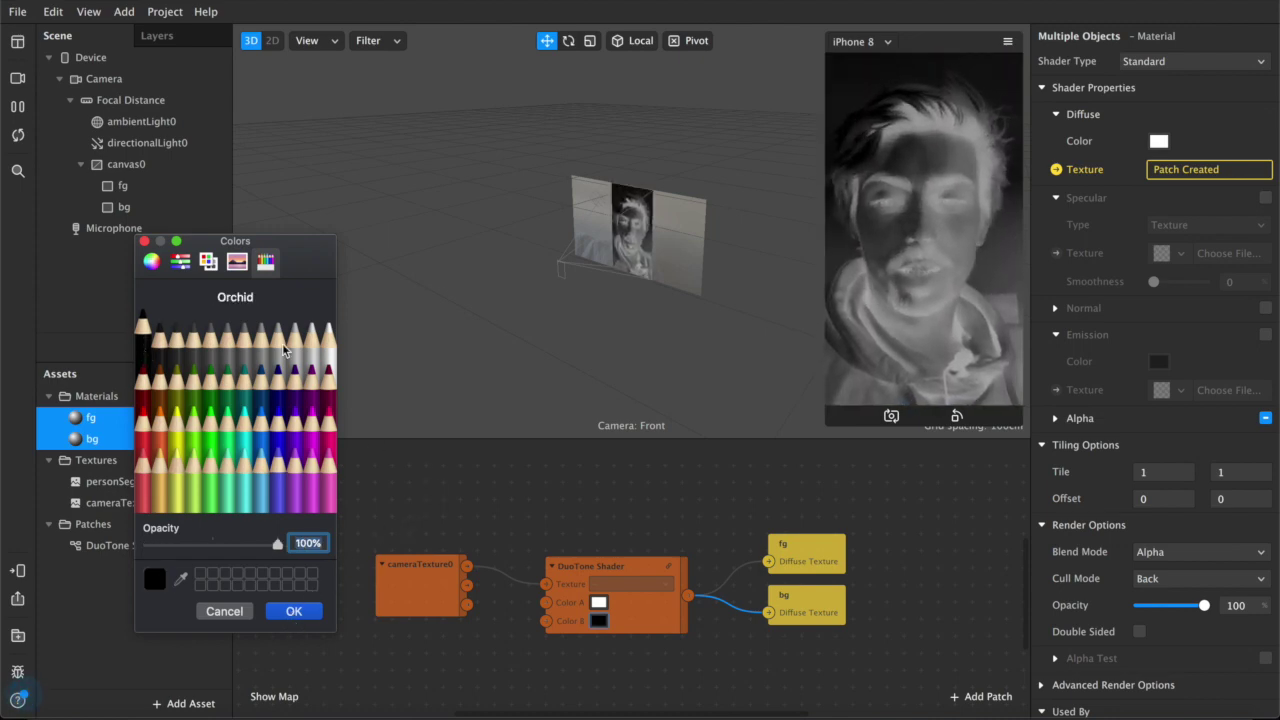
Set the DuoTone Shader's Color B to Snow white and its Color A to black
{"action": "left_click", "coordinate": [329, 335]}
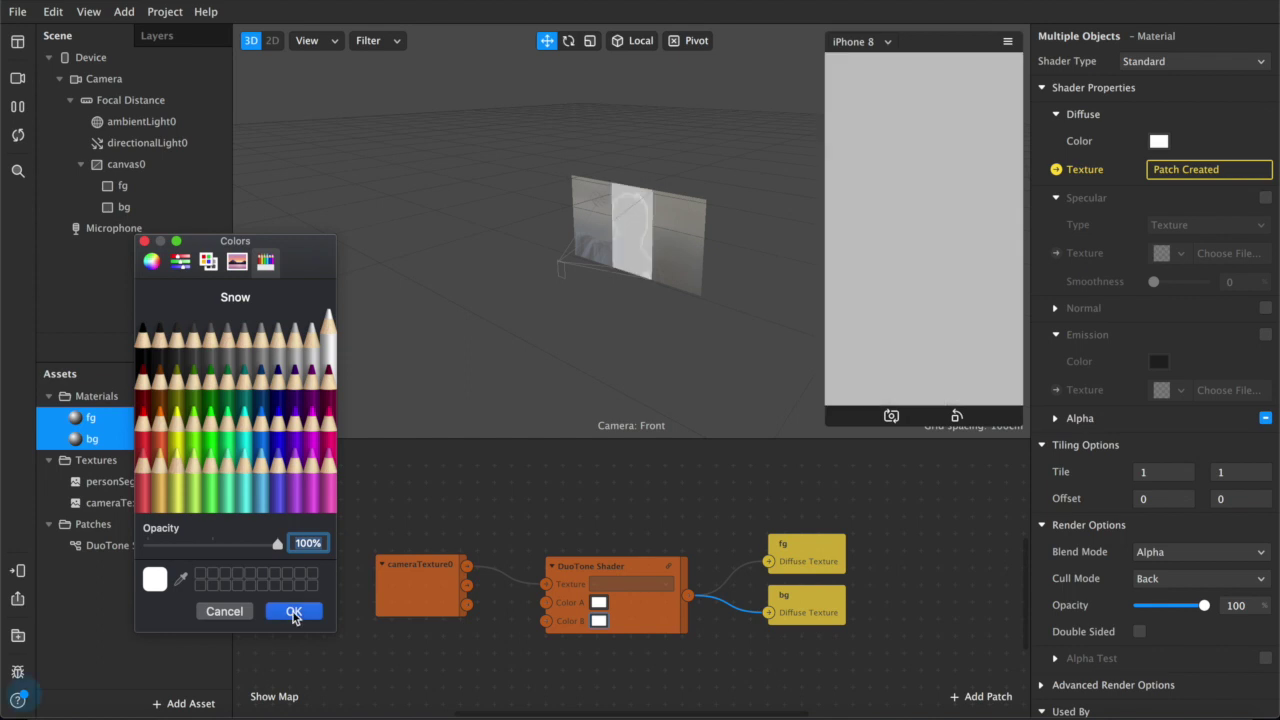
{"action": "left_click", "coordinate": [292, 610]}
{"action": "left_click", "coordinate": [599, 605]}
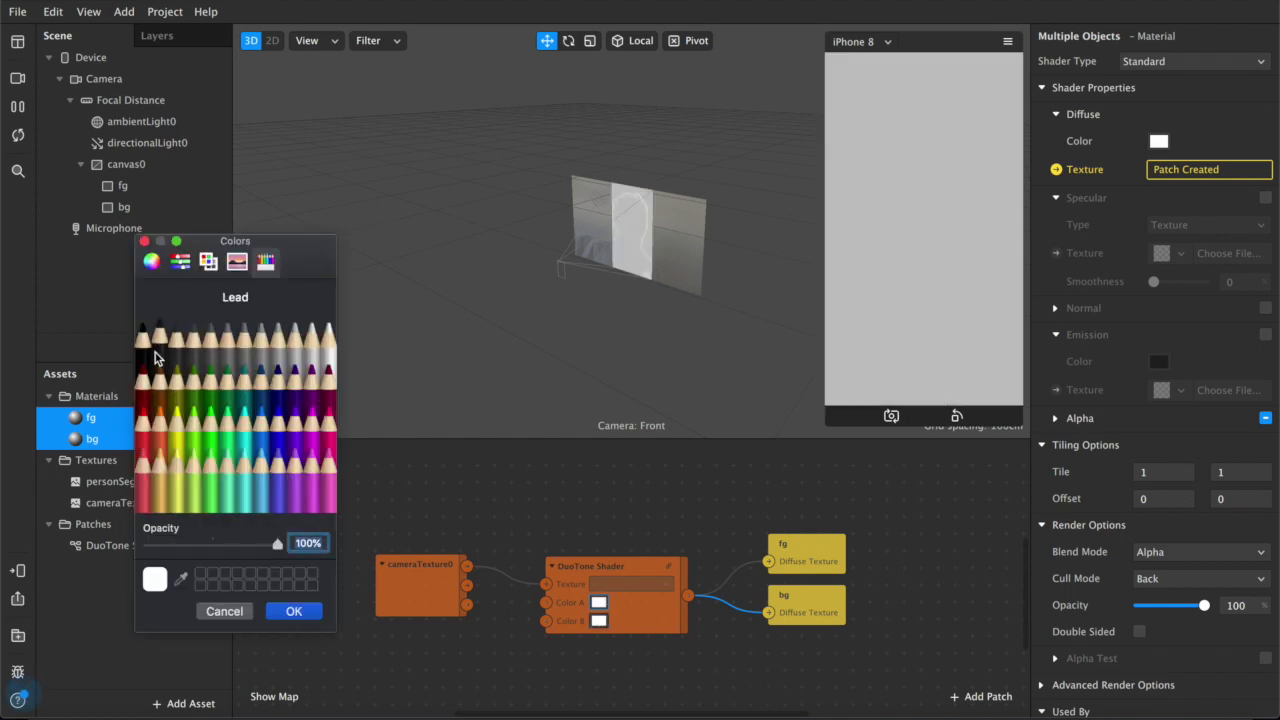
{"action": "left_click", "coordinate": [143, 330]}
{"action": "left_click", "coordinate": [294, 611]}
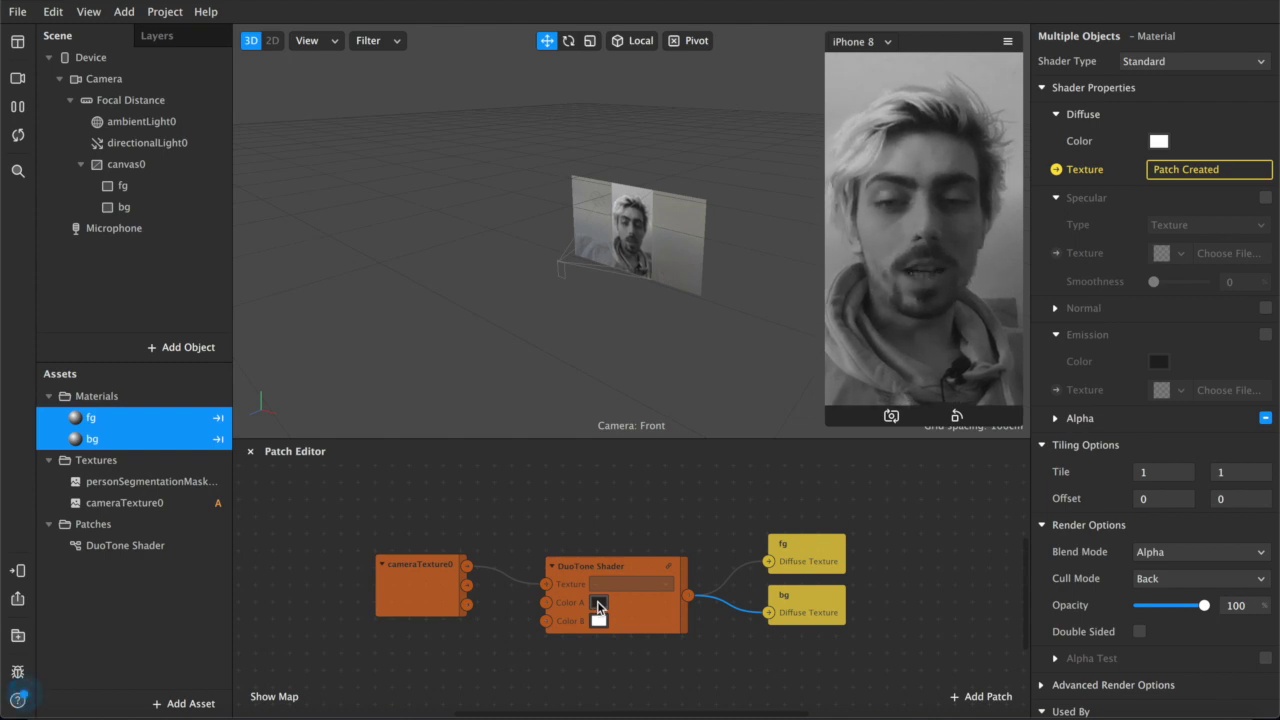
Switch the DuoTone Shader to white Color A and black Color B for comparison, and return to black and white
{"action": "key", "text": "ctrl+z"}
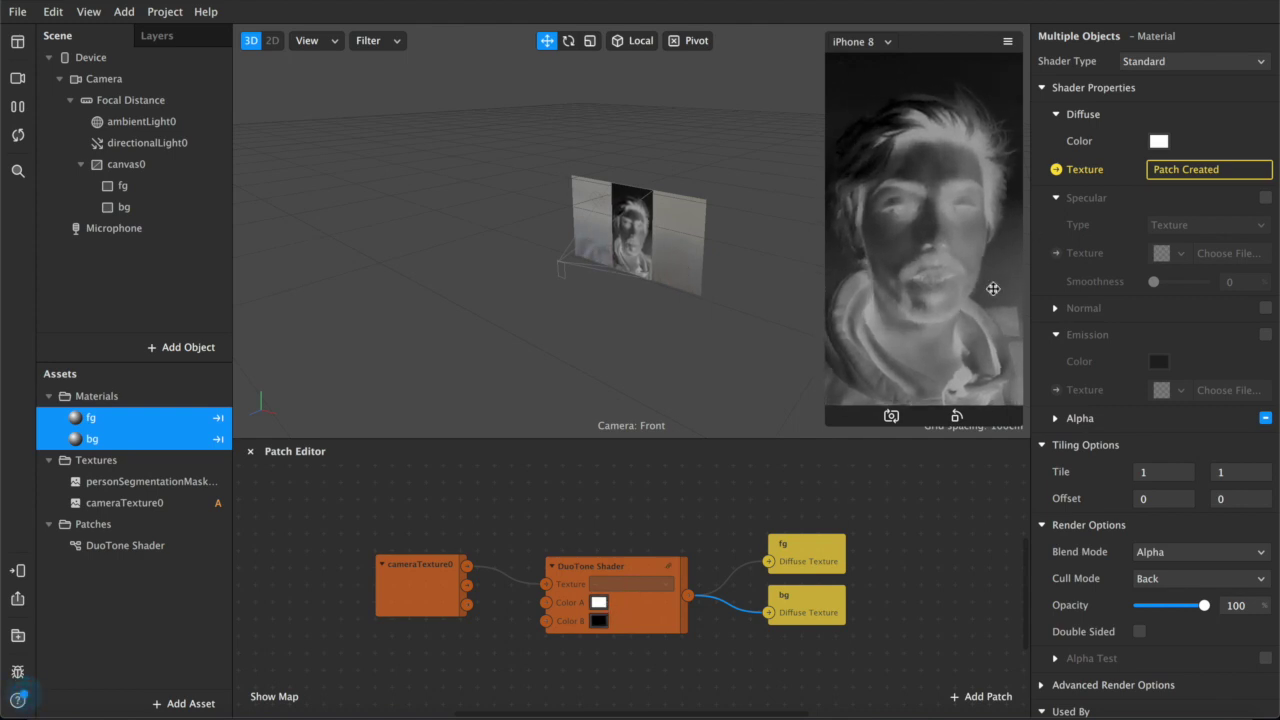
{"action": "key", "text": "ctrl+z"}
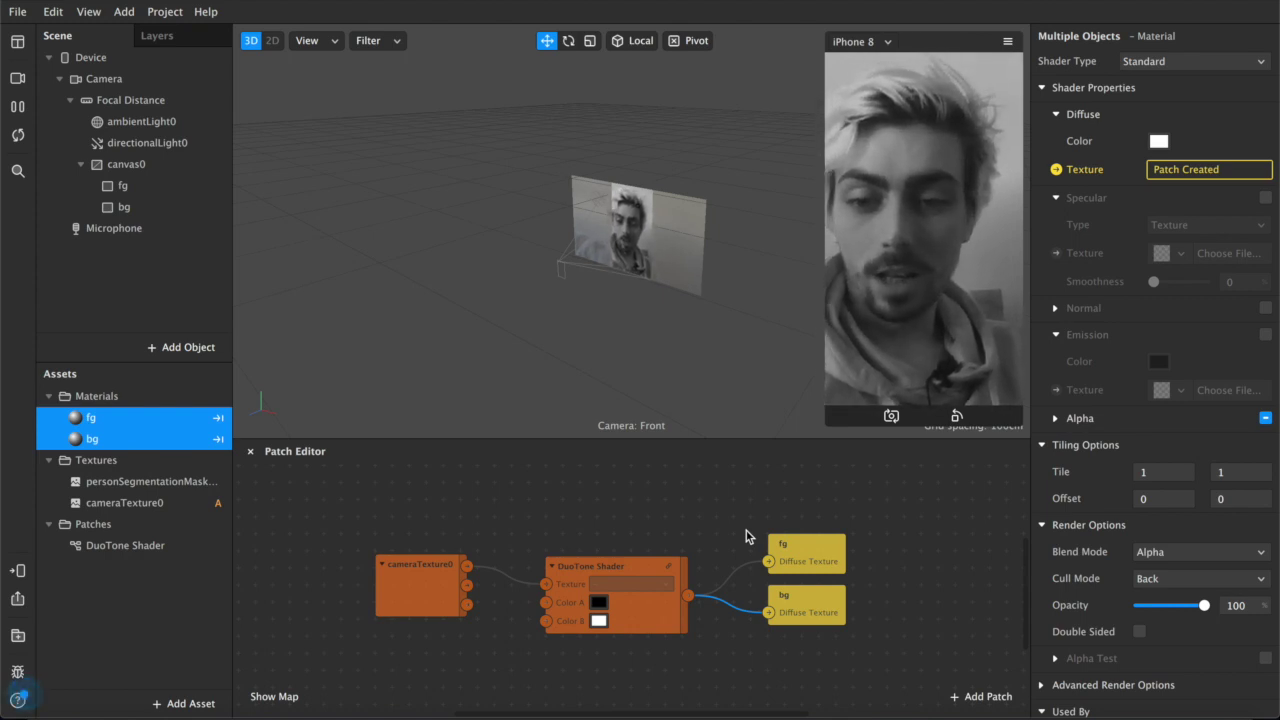
{"action": "left_click", "coordinate": [598, 602]}
{"action": "left_click", "coordinate": [277, 400]}
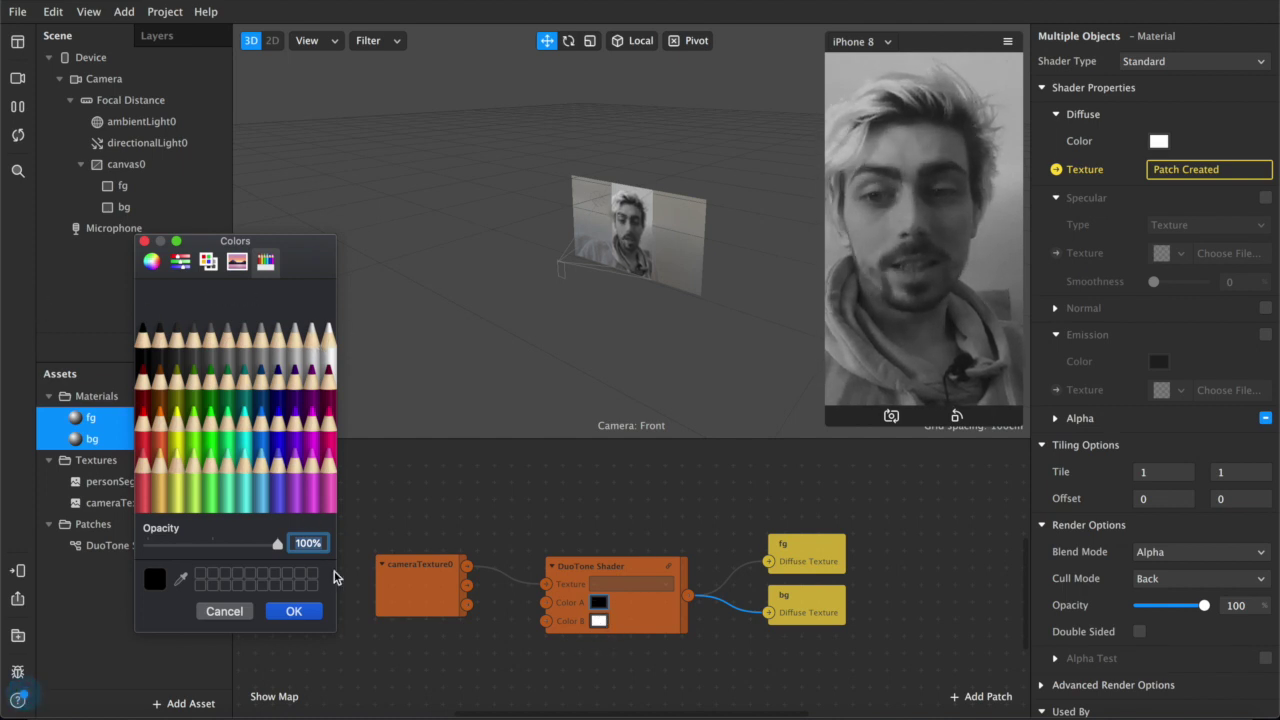
{"action": "left_click", "coordinate": [224, 611]}
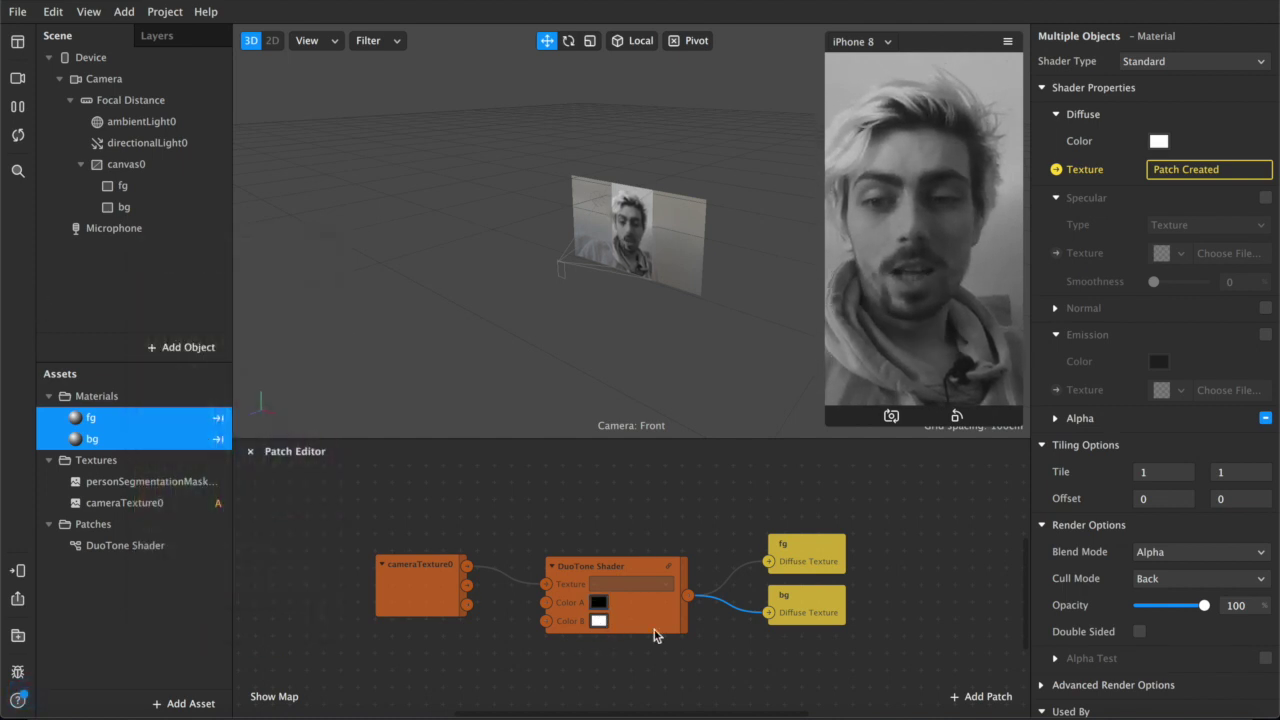
Try Midnight, Strawberry, Cantaloupe, Banana, Fern and Eggplant as the DuoTone Shader's Color A, and discard the change
{"action": "left_click", "coordinate": [598, 603]}
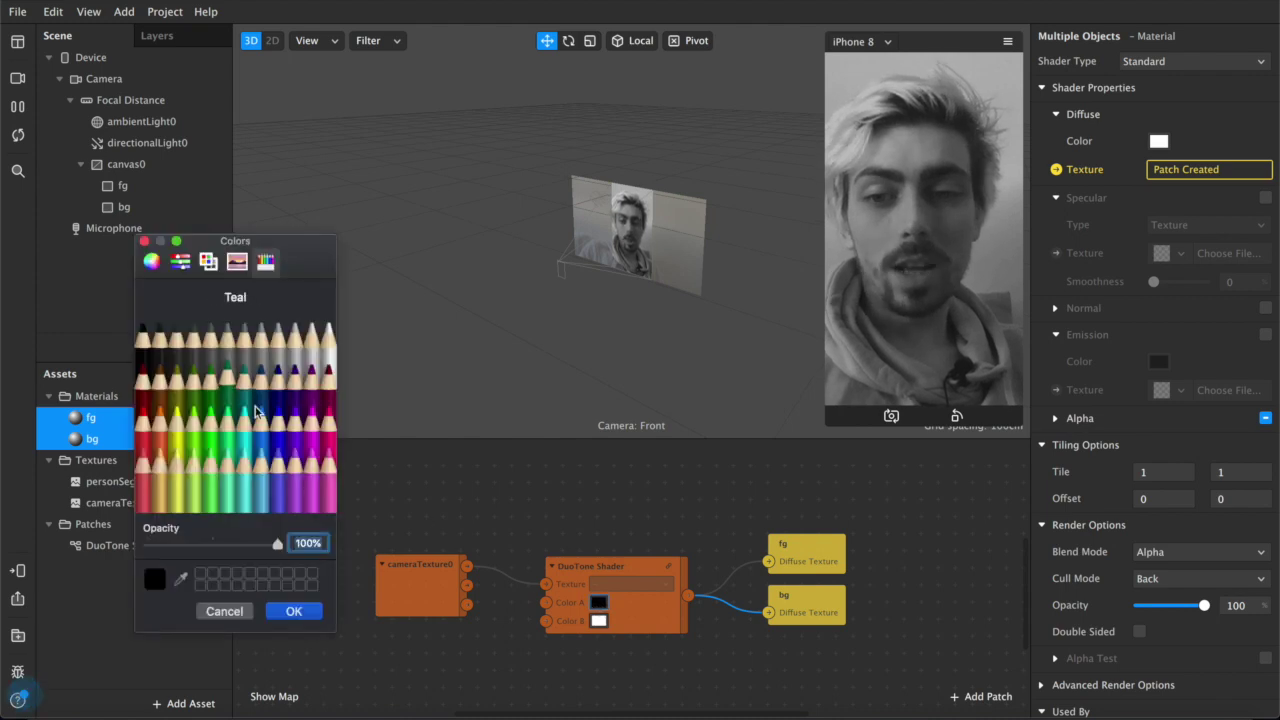
{"action": "left_click", "coordinate": [278, 365]}
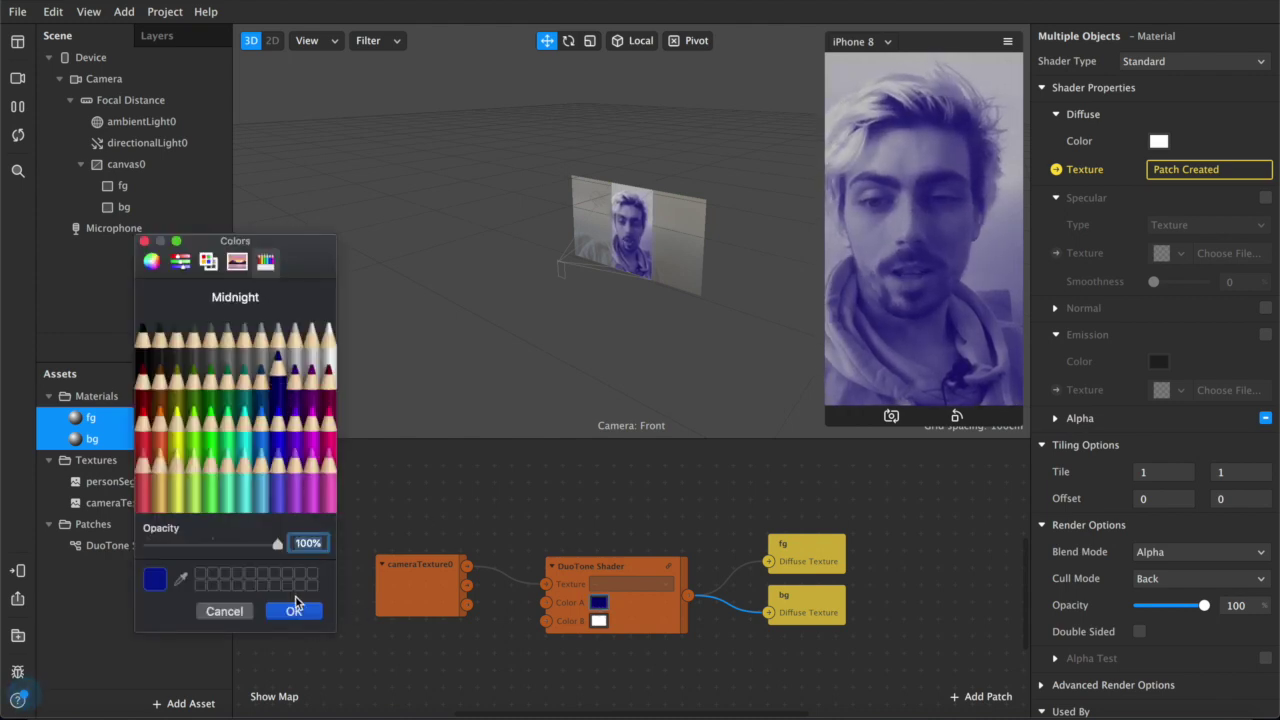
{"action": "left_click", "coordinate": [322, 427]}
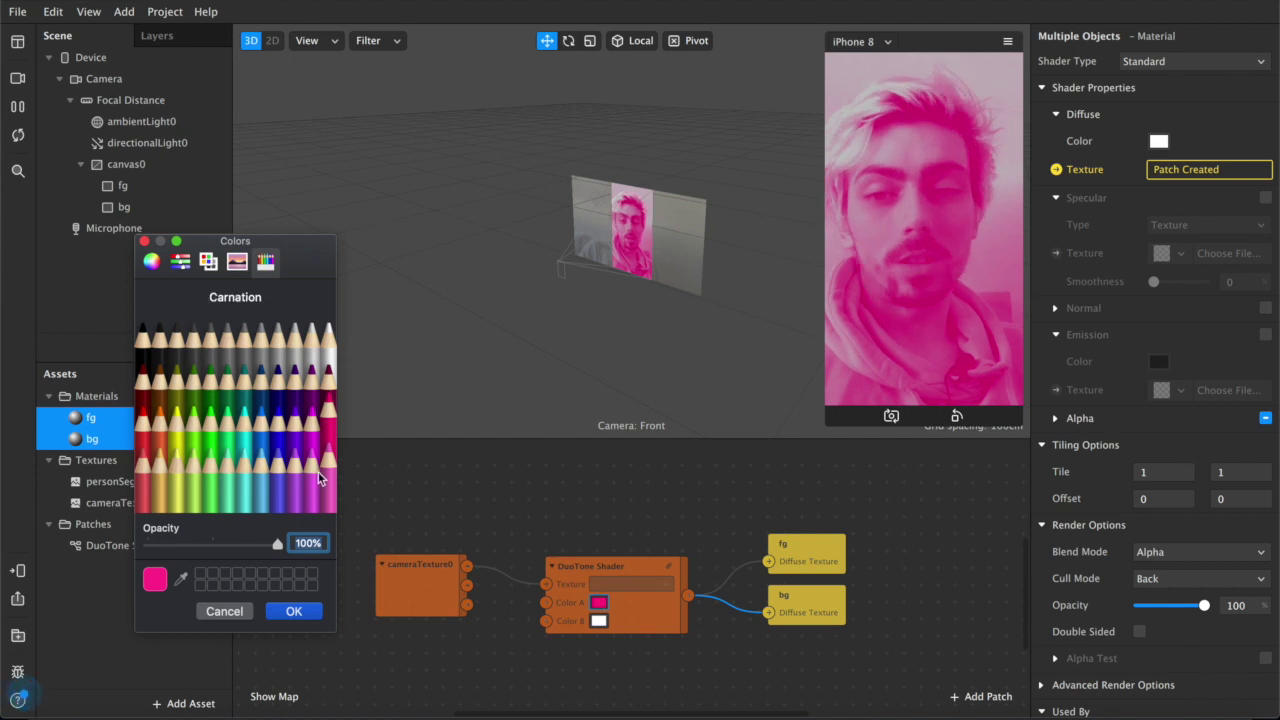
{"action": "left_click", "coordinate": [155, 474]}
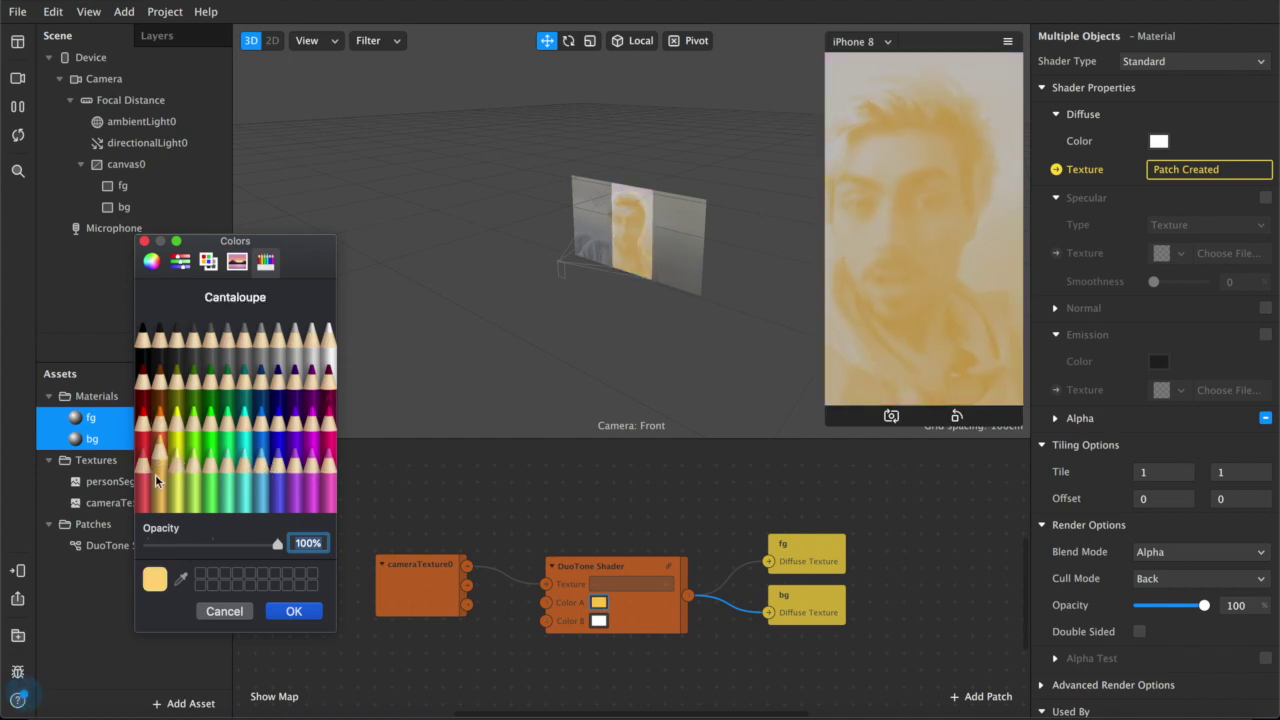
{"action": "left_click", "coordinate": [178, 478]}
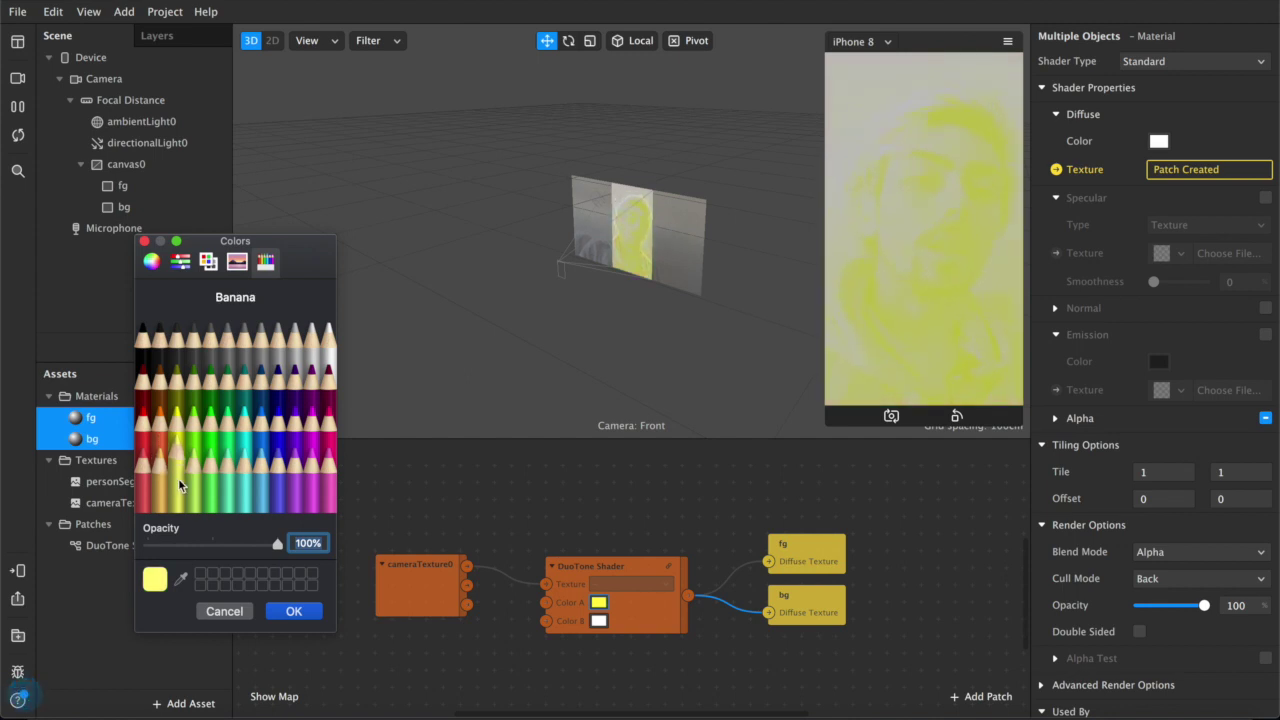
{"action": "left_click", "coordinate": [196, 390]}
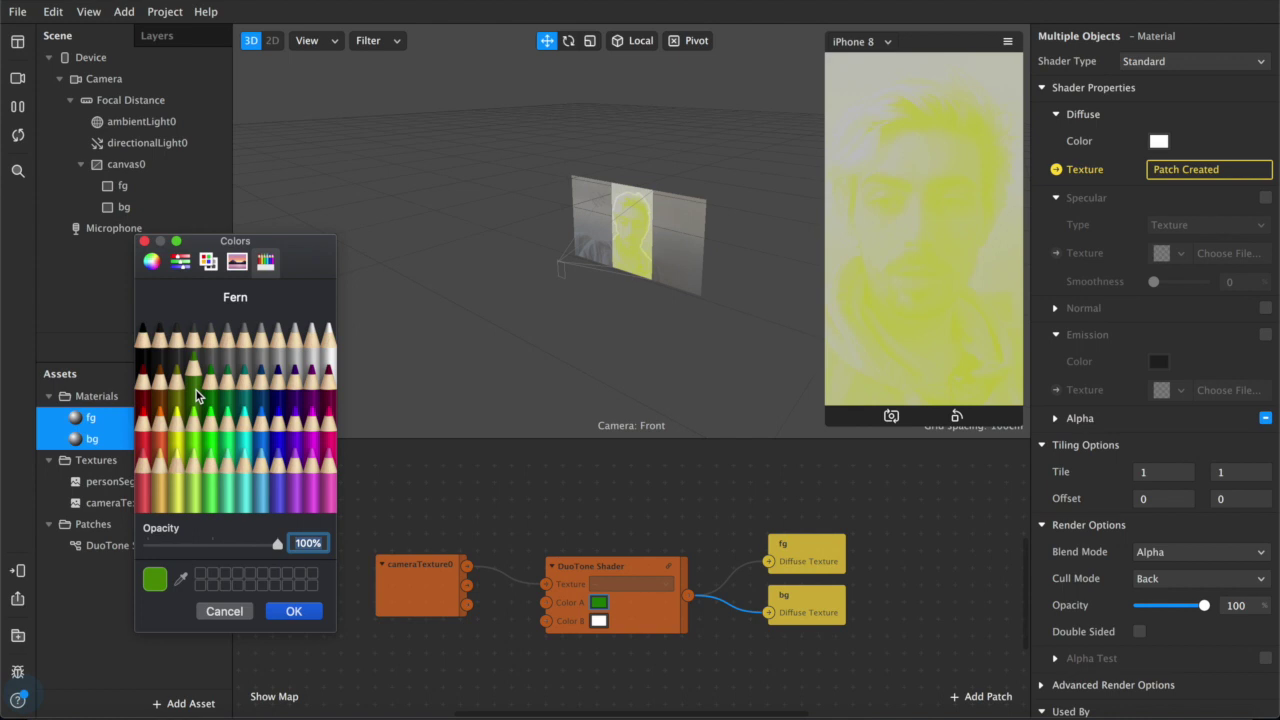
{"action": "left_click", "coordinate": [296, 388]}
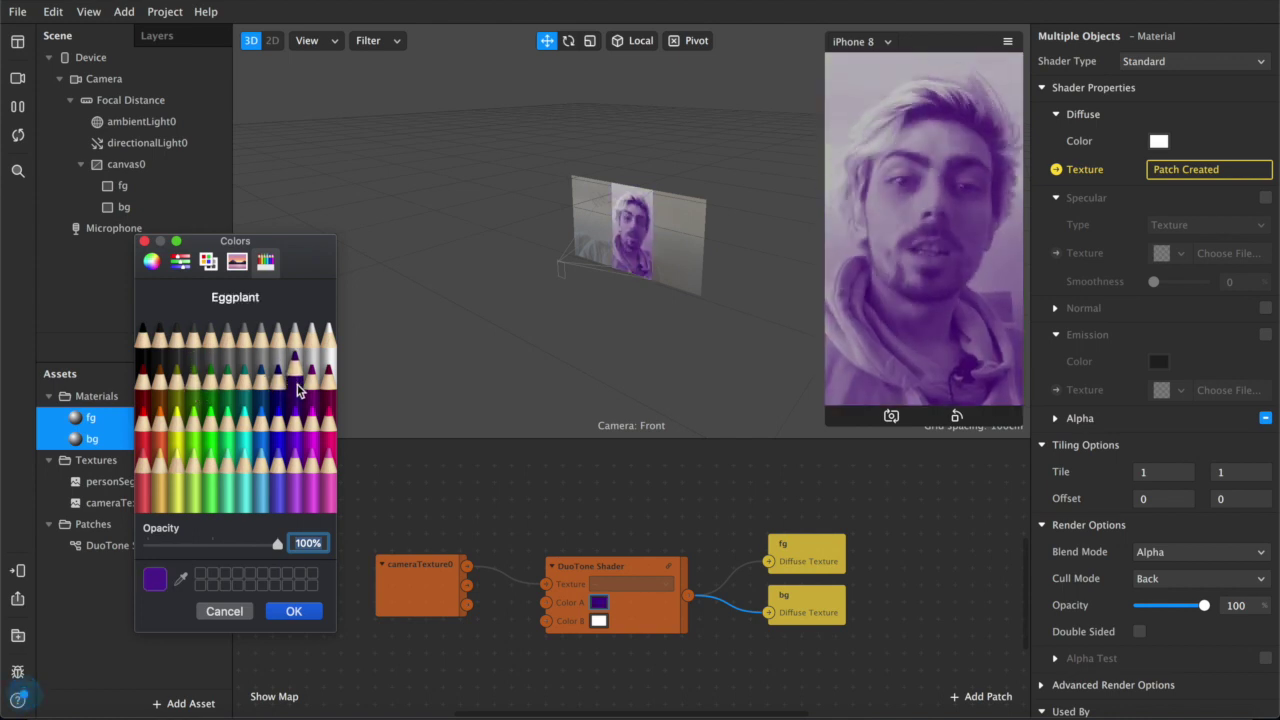
{"action": "left_click", "coordinate": [236, 616]}
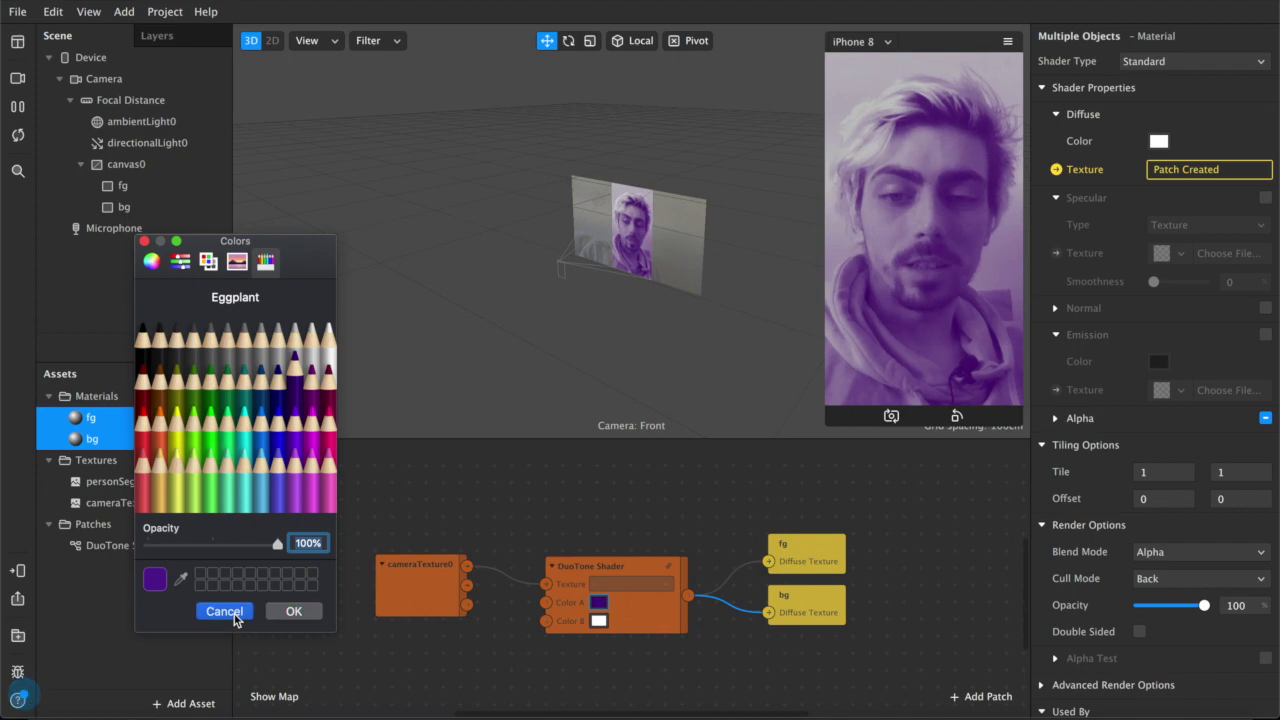
Try Midnight, Lime, Maraschino and Honeydew as the DuoTone Shader's Color B, and discard the change
{"action": "left_click", "coordinate": [598, 620]}
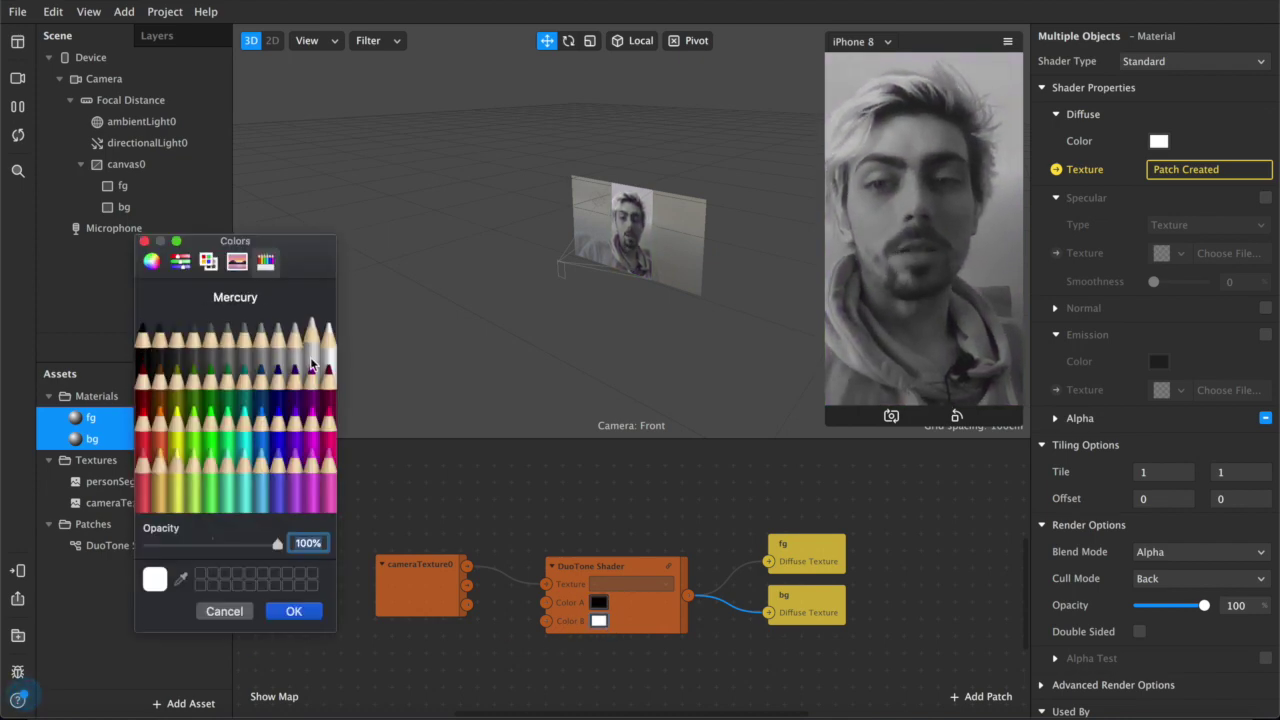
{"action": "left_click", "coordinate": [268, 392]}
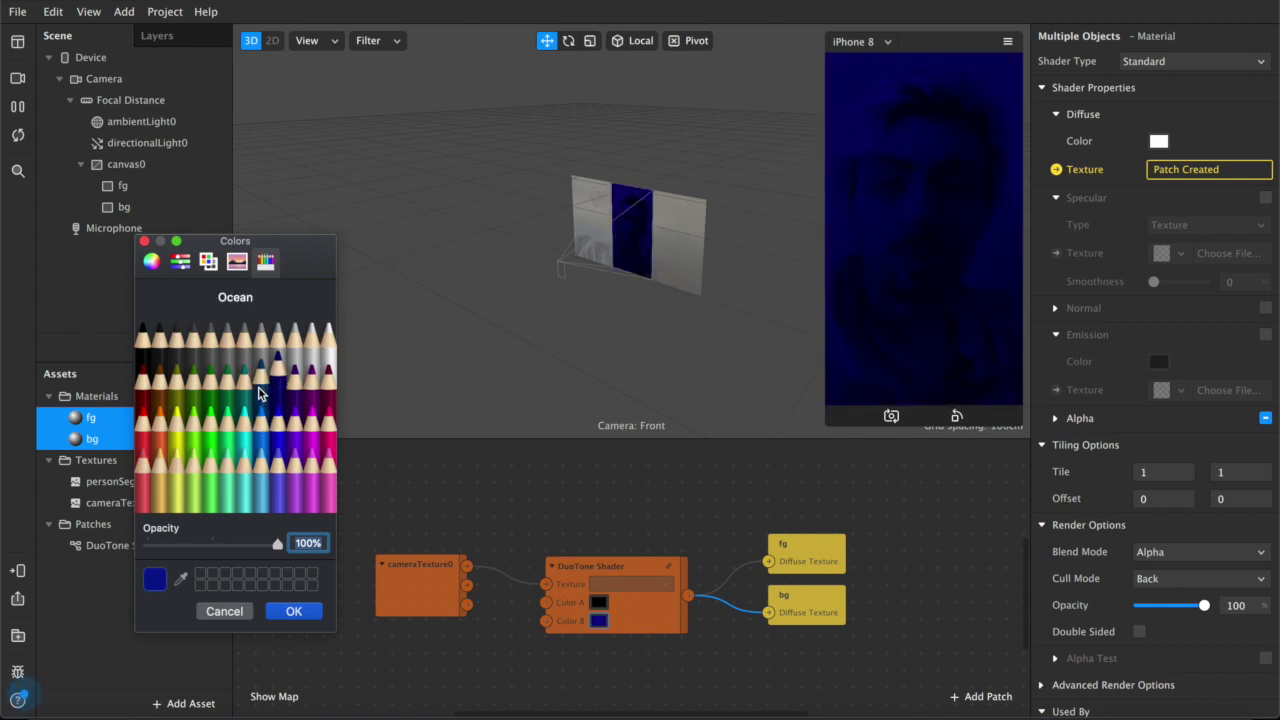
{"action": "left_click", "coordinate": [189, 440]}
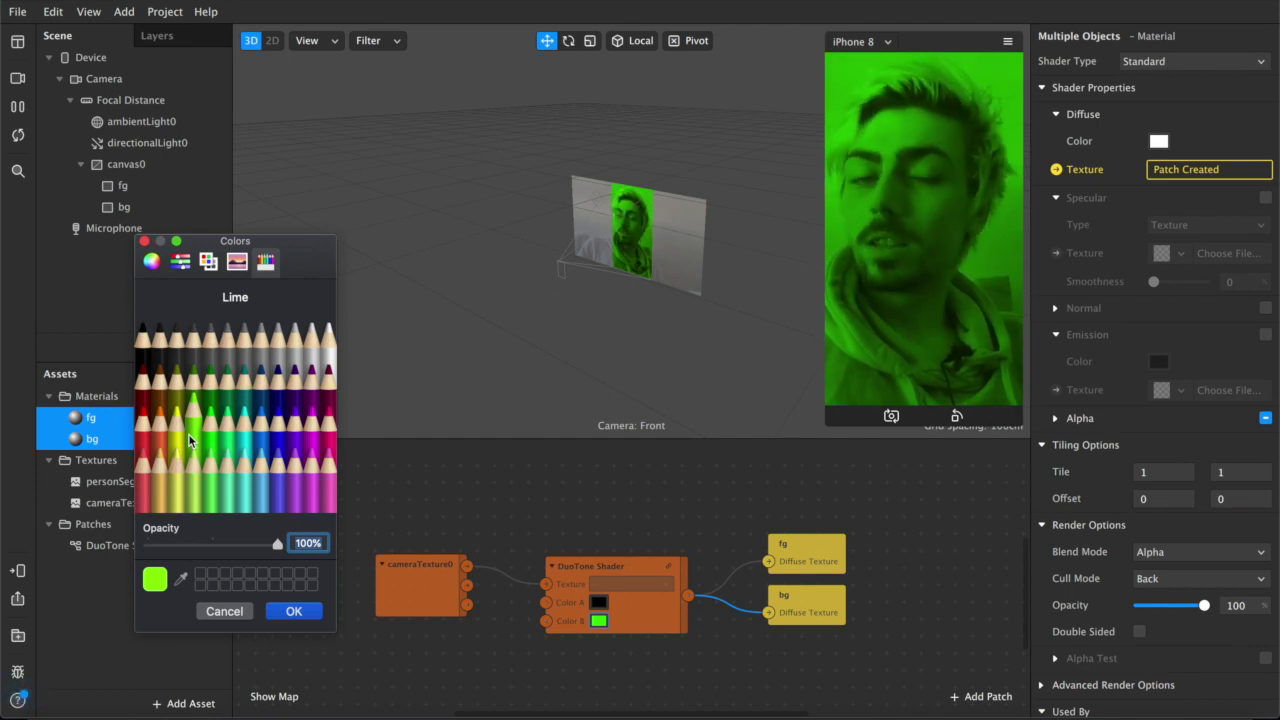
{"action": "left_click", "coordinate": [142, 428]}
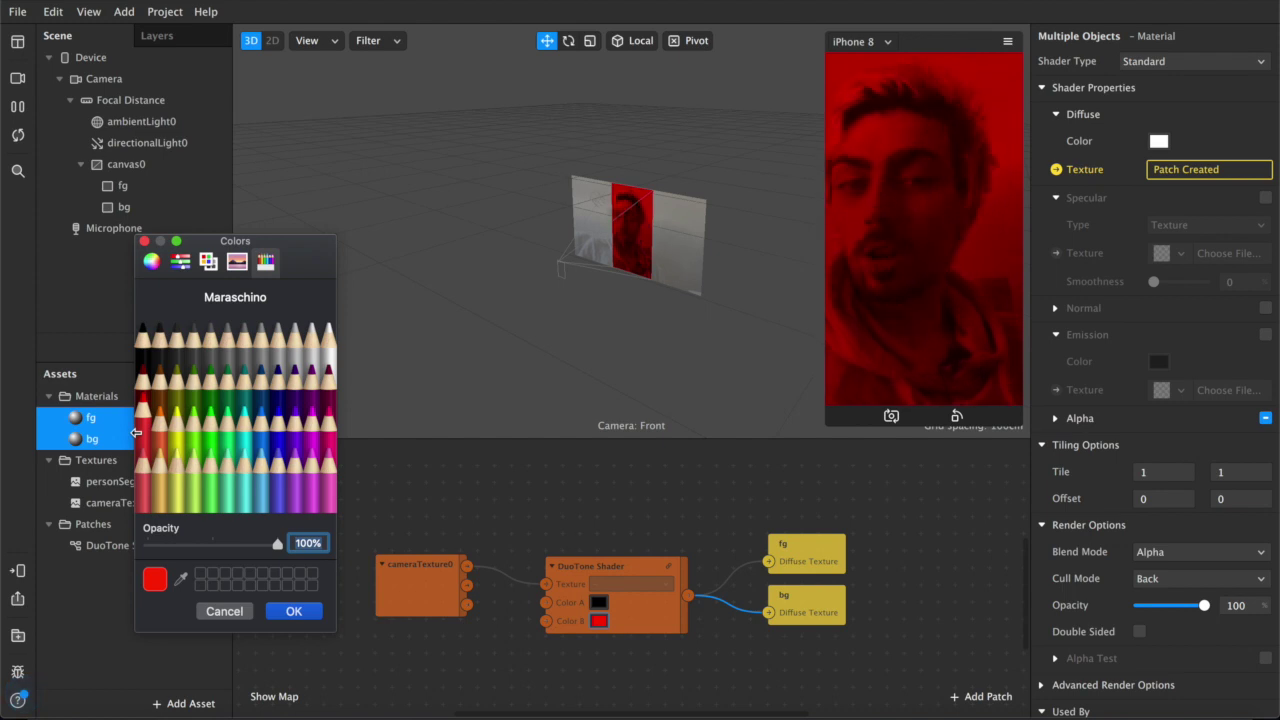
{"action": "left_click", "coordinate": [197, 465]}
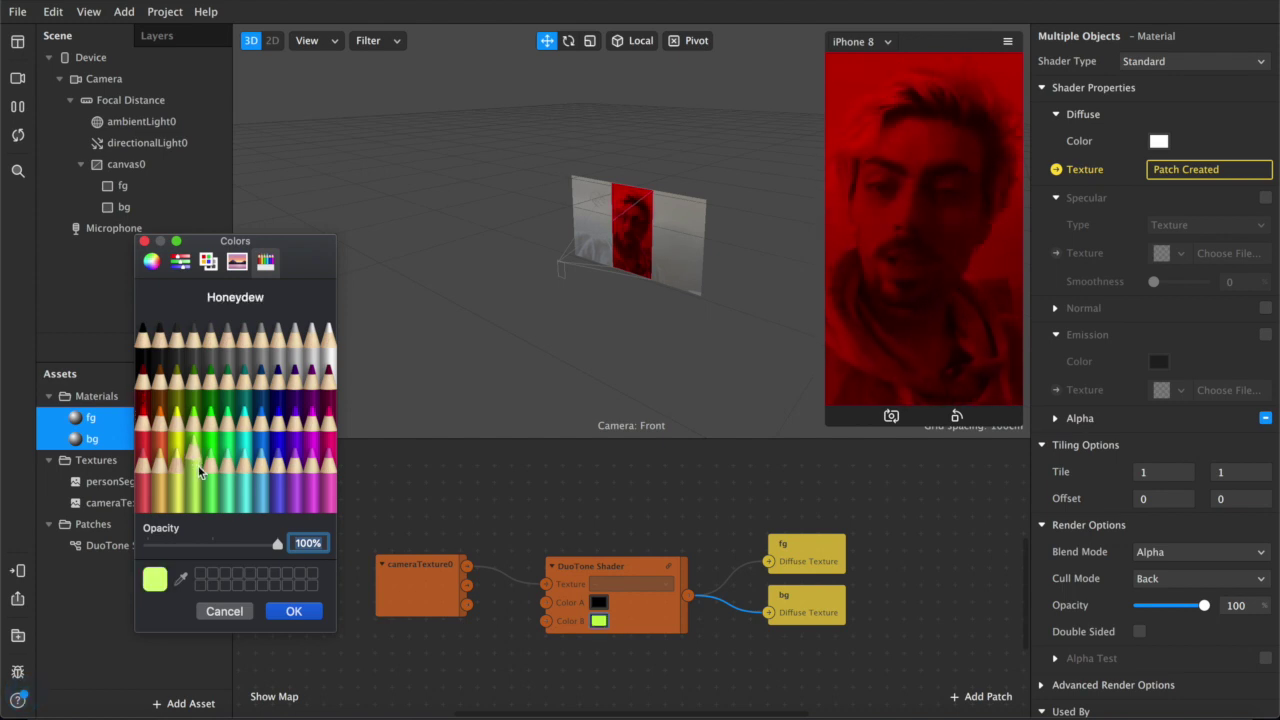
{"action": "left_click", "coordinate": [240, 617]}
Set the DuoTone Shader's Color A to Blueberry
{"action": "left_click", "coordinate": [598, 602]}
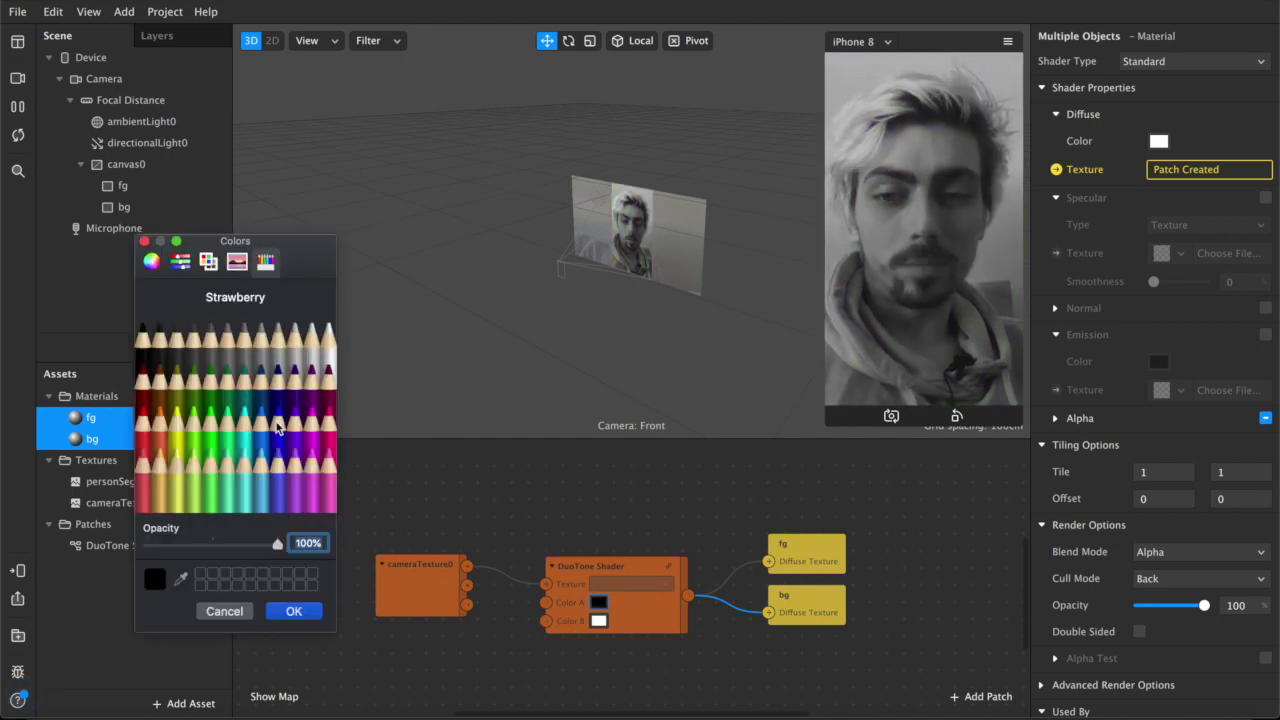
{"action": "left_click", "coordinate": [261, 430]}
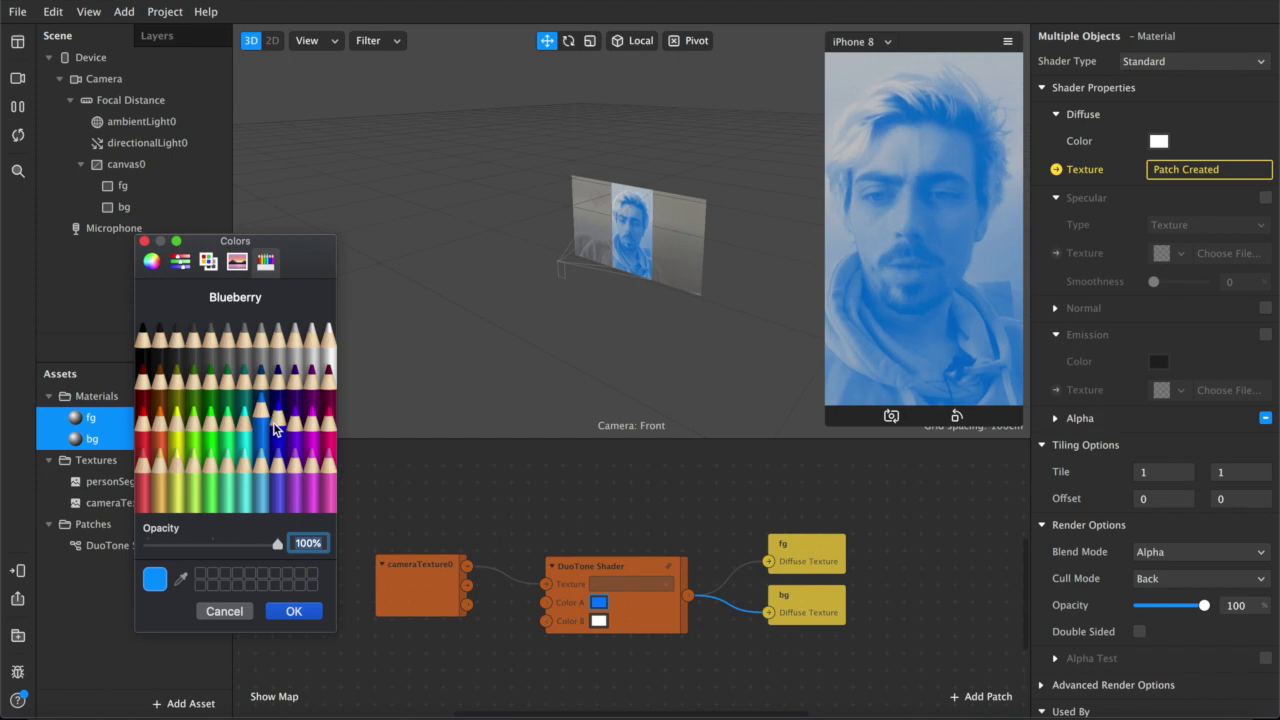
{"action": "left_click", "coordinate": [276, 428]}
{"action": "left_click", "coordinate": [294, 610]}
Set the DuoTone Shader's Color B to Lemon
{"action": "left_click", "coordinate": [600, 621]}
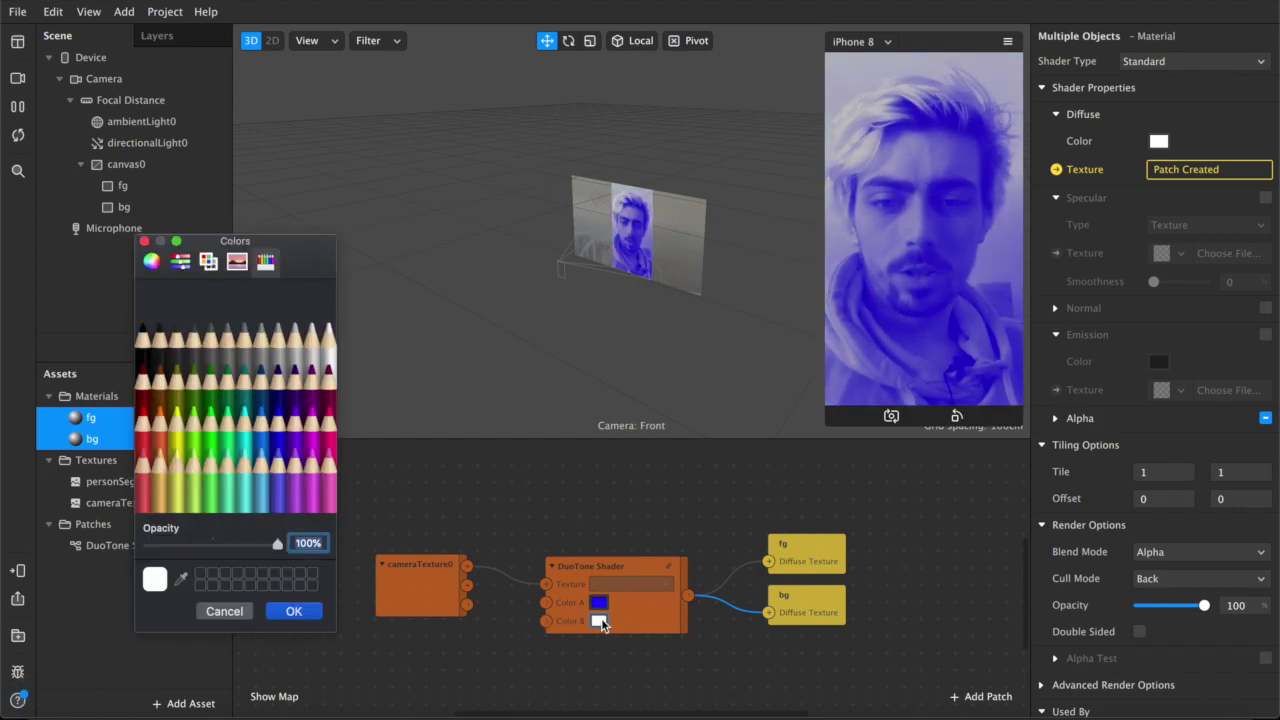
{"action": "left_click", "coordinate": [173, 432]}
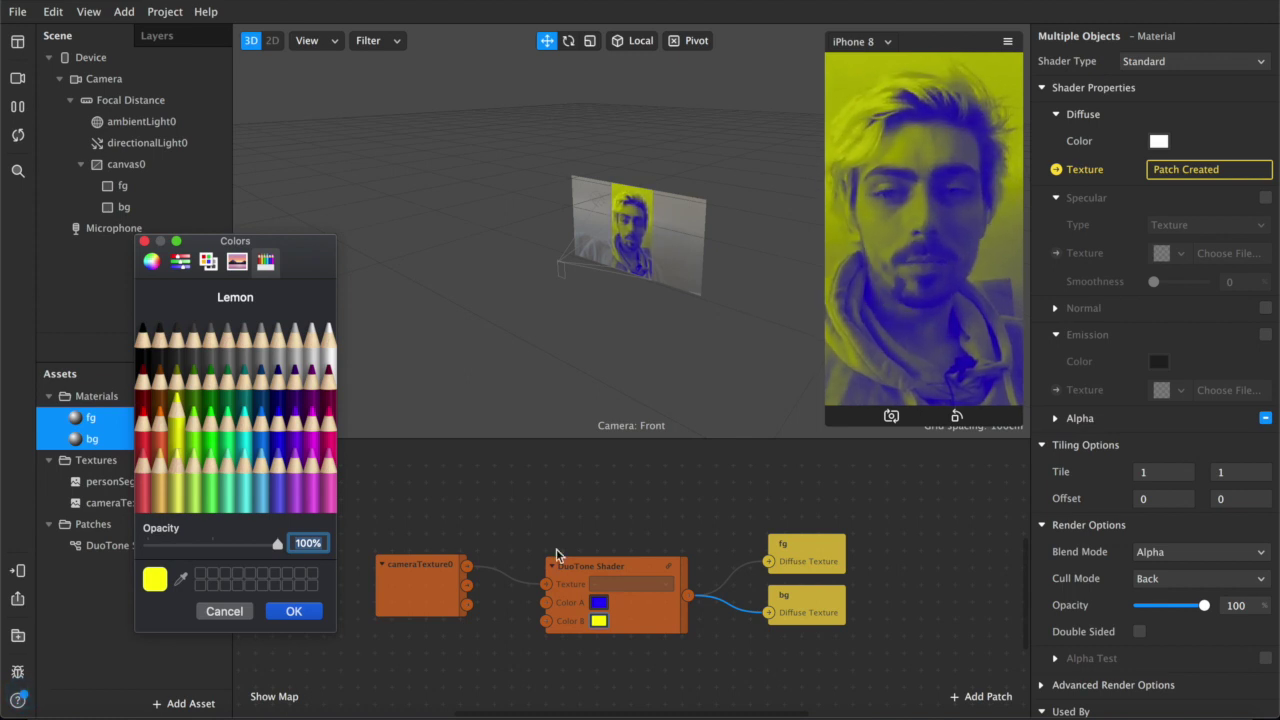
{"action": "left_click", "coordinate": [320, 612]}
Swap the DuoTone Shader's colors to Lemon Color A and Blueberry Color B for comparison, and restore the previous order
{"action": "left_click", "coordinate": [598, 602]}
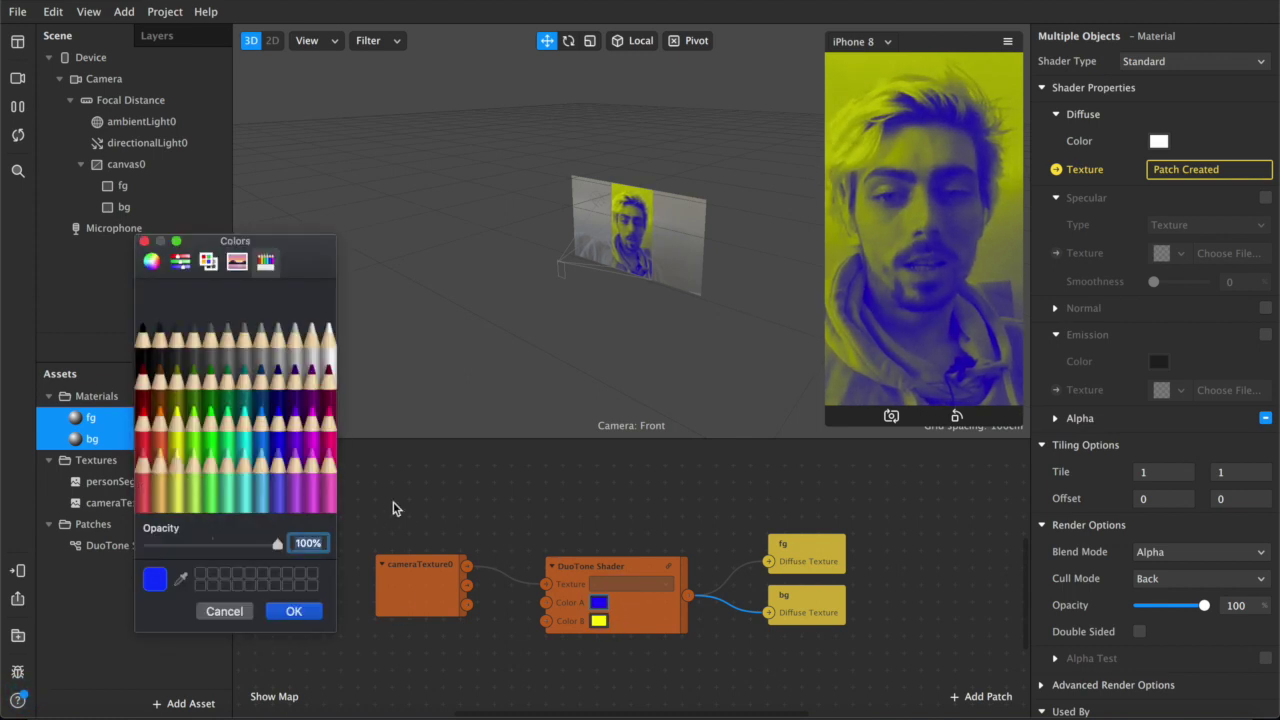
{"action": "left_click", "coordinate": [178, 428]}
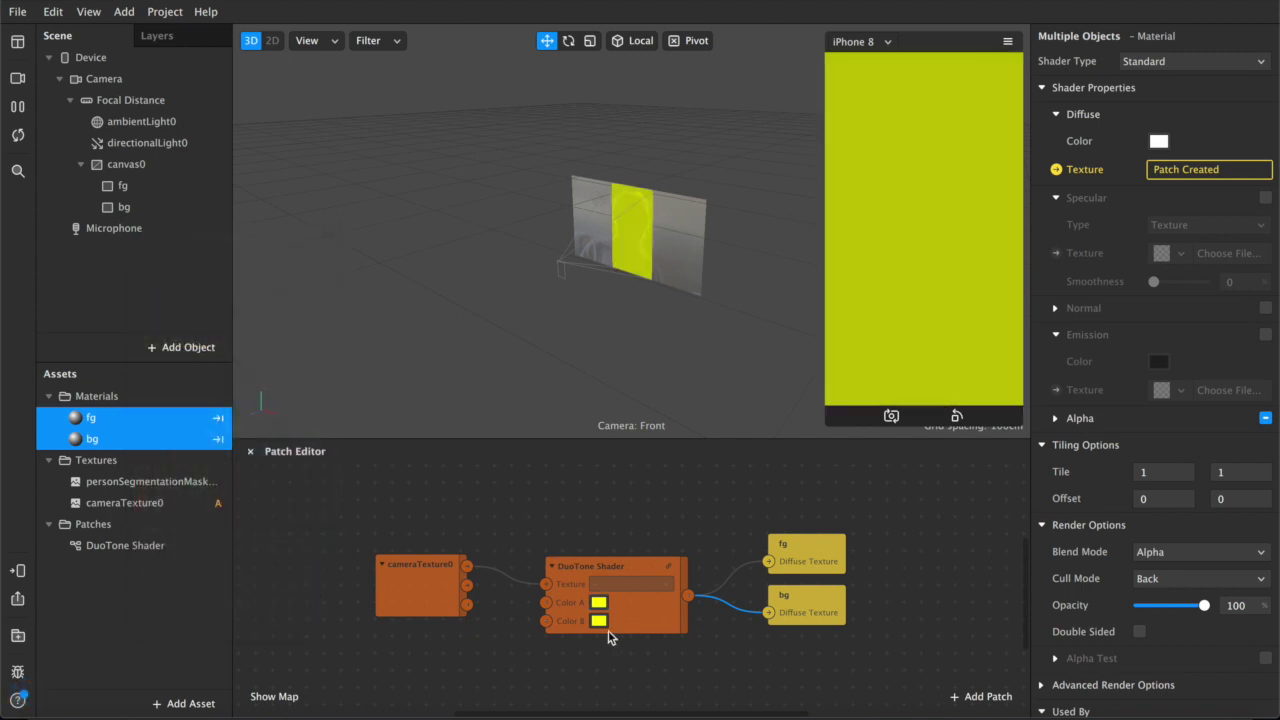
{"action": "left_click", "coordinate": [277, 418]}
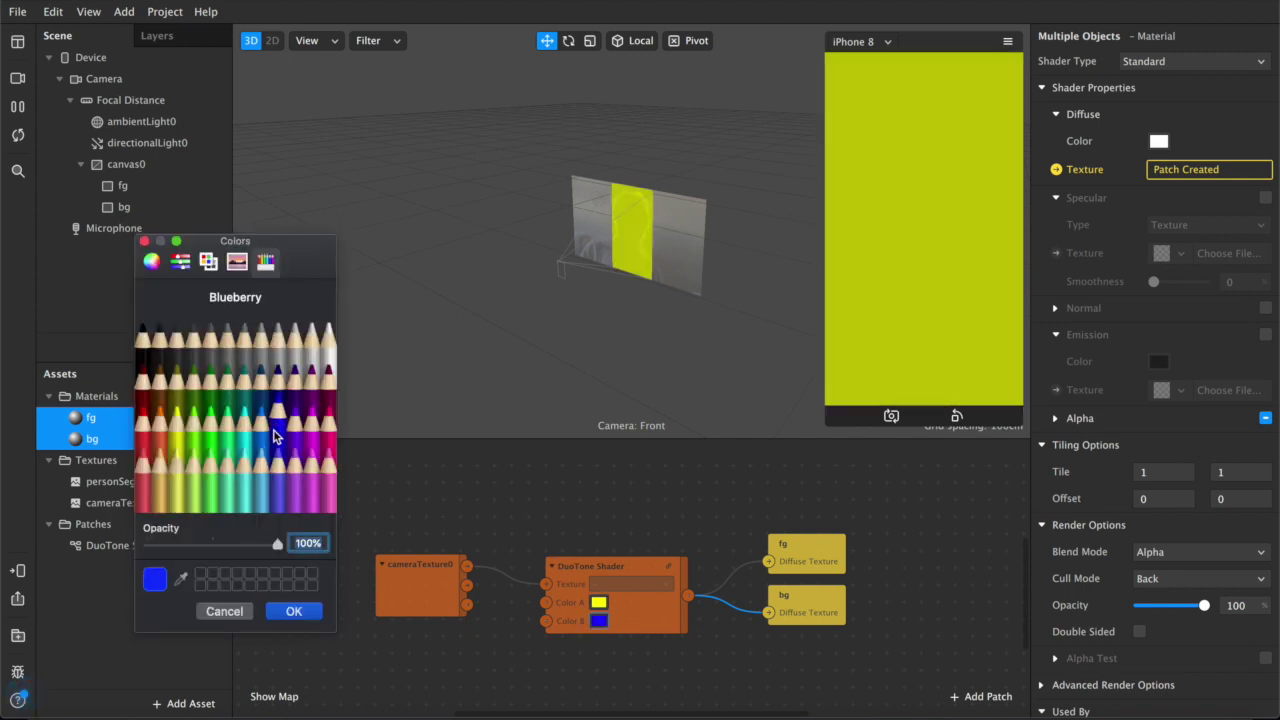
{"action": "left_click", "coordinate": [301, 613]}
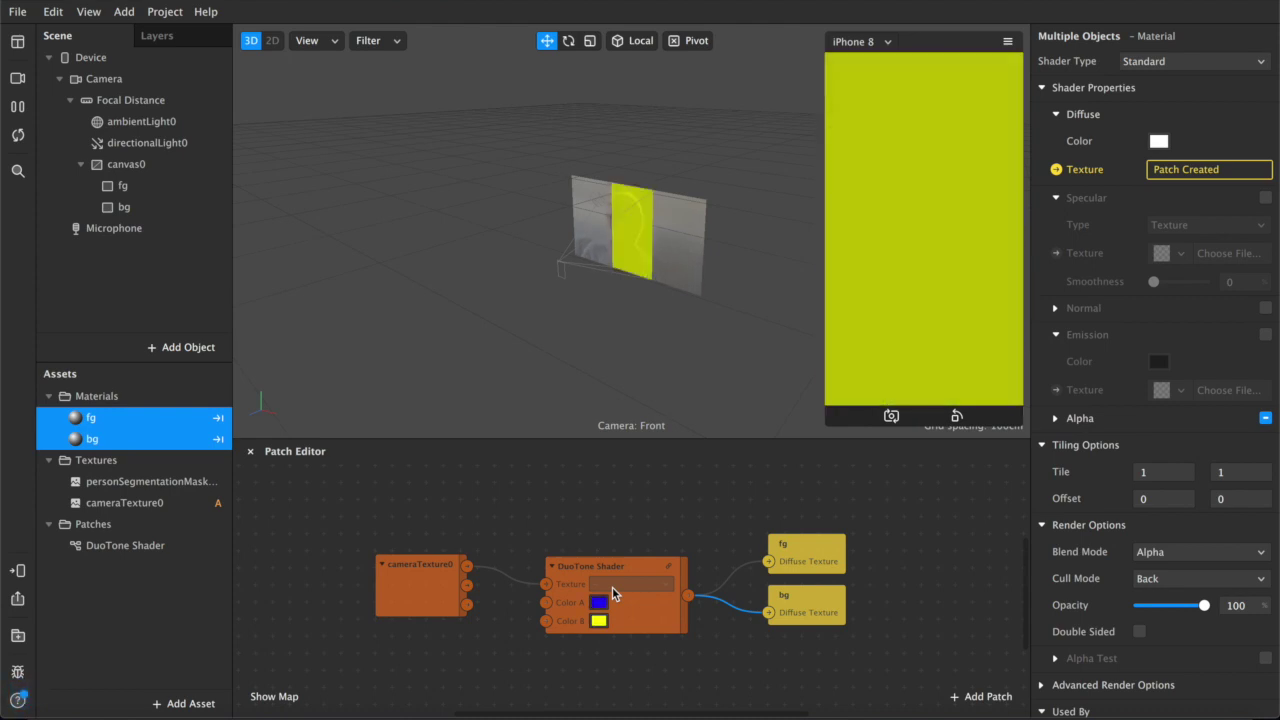
Set the DuoTone Shader's Color B to Tangerine
{"action": "left_click", "coordinate": [598, 620]}
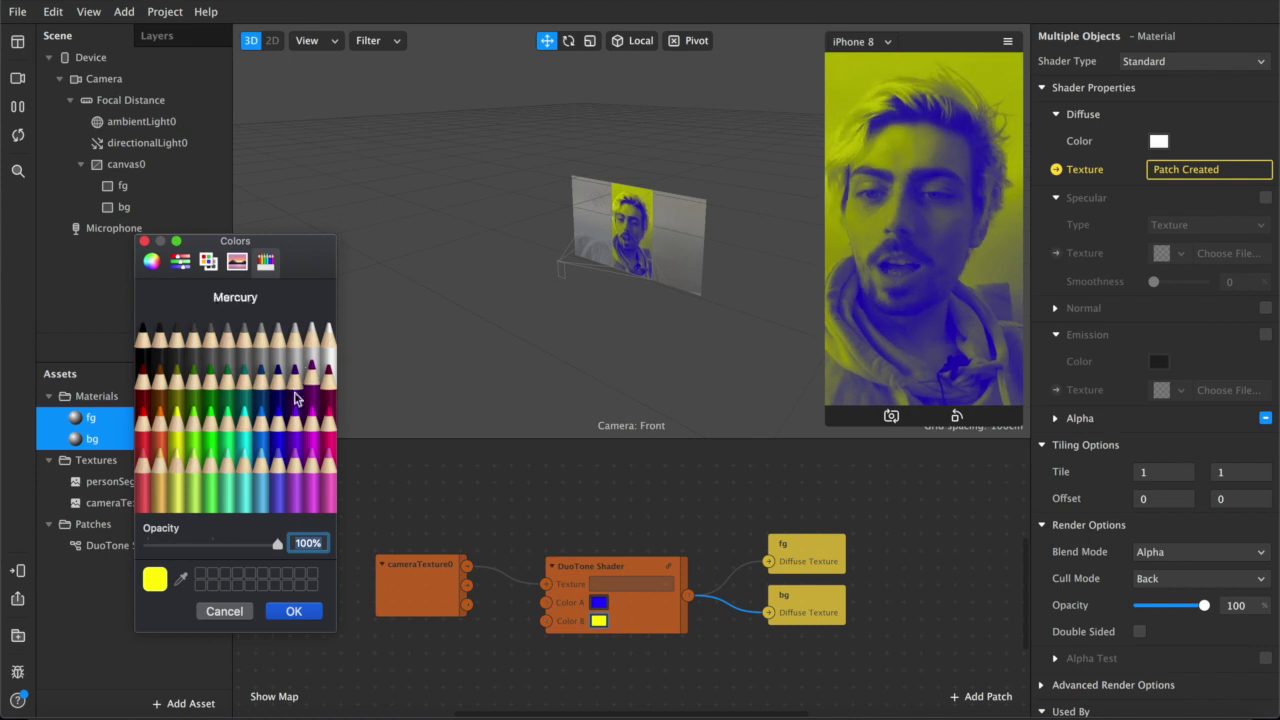
{"action": "left_click", "coordinate": [155, 436]}
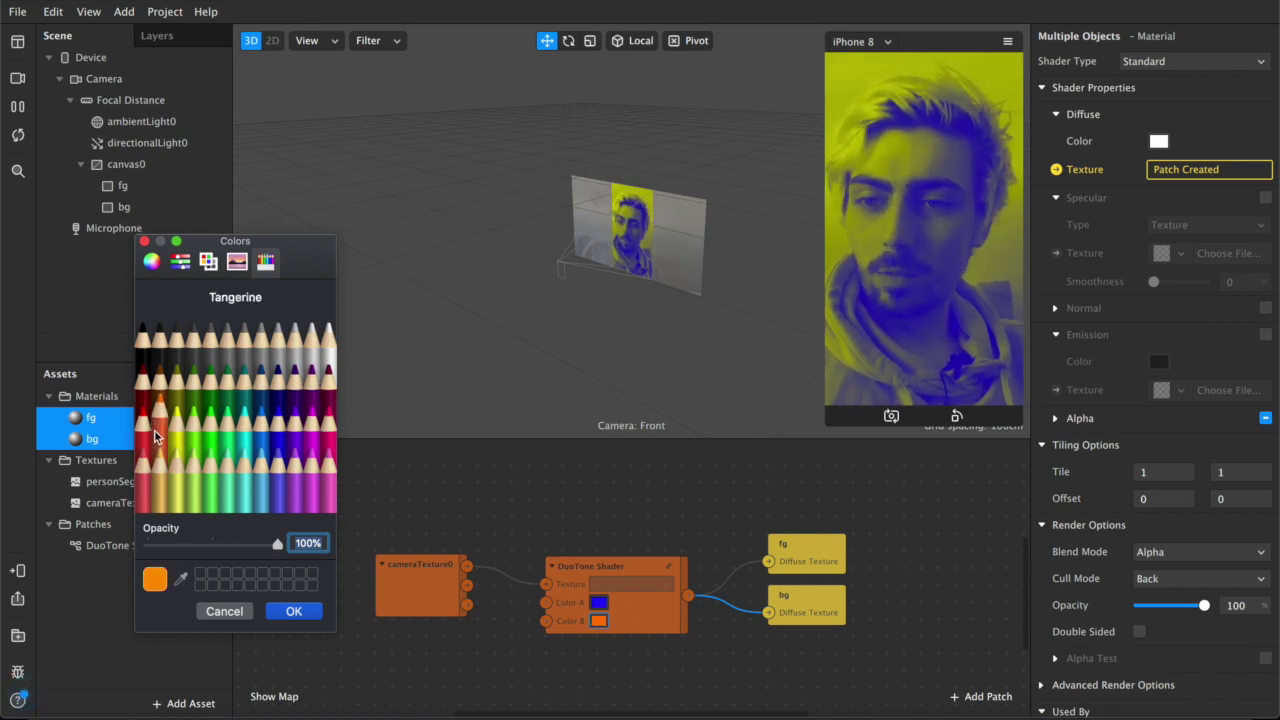
{"action": "left_click", "coordinate": [285, 609]}
Compare Grape, Magenta, Blueberry and Eggplant for the DuoTone Shader's Color A, and set it to Midnight
{"action": "left_click", "coordinate": [598, 603]}
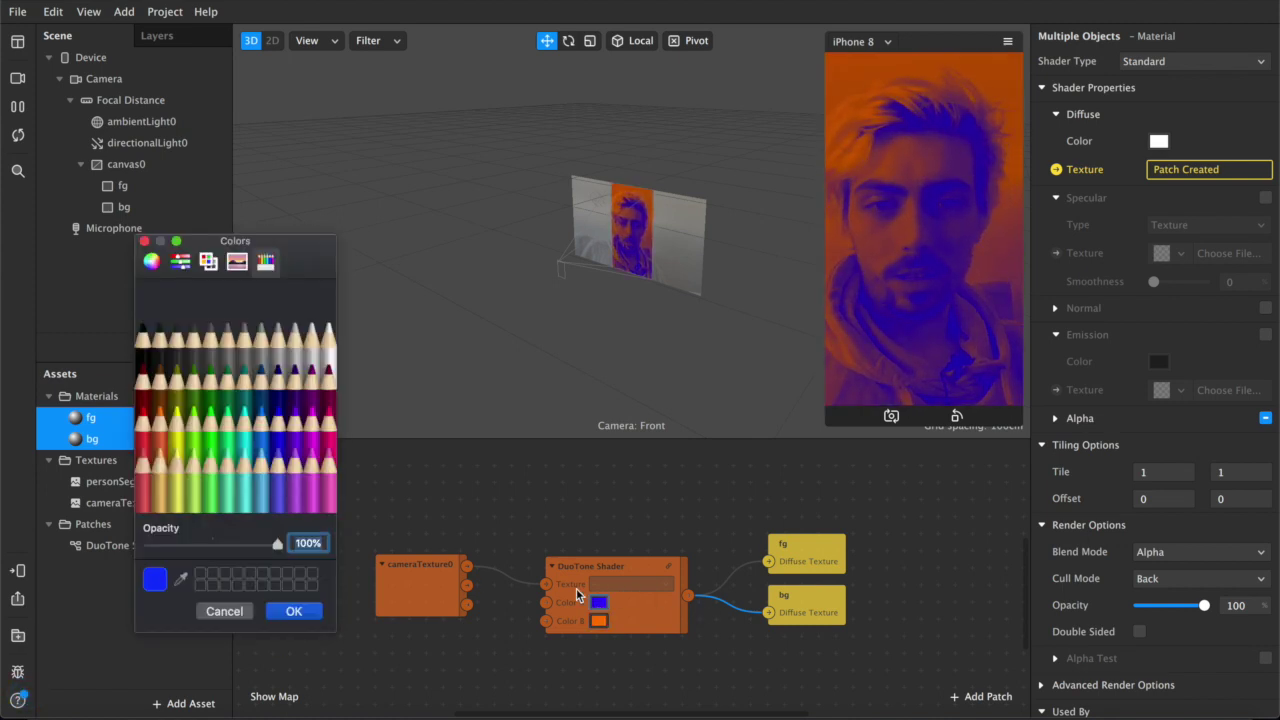
{"action": "left_click", "coordinate": [297, 430]}
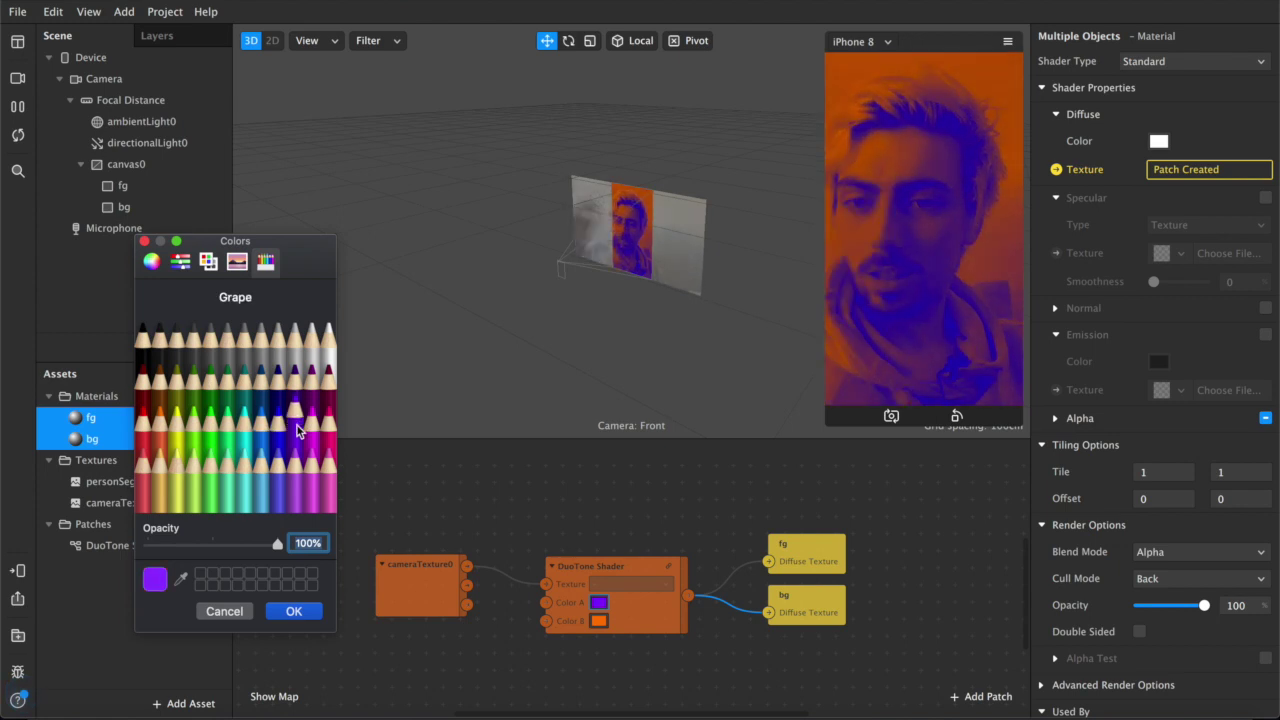
{"action": "left_click", "coordinate": [316, 424]}
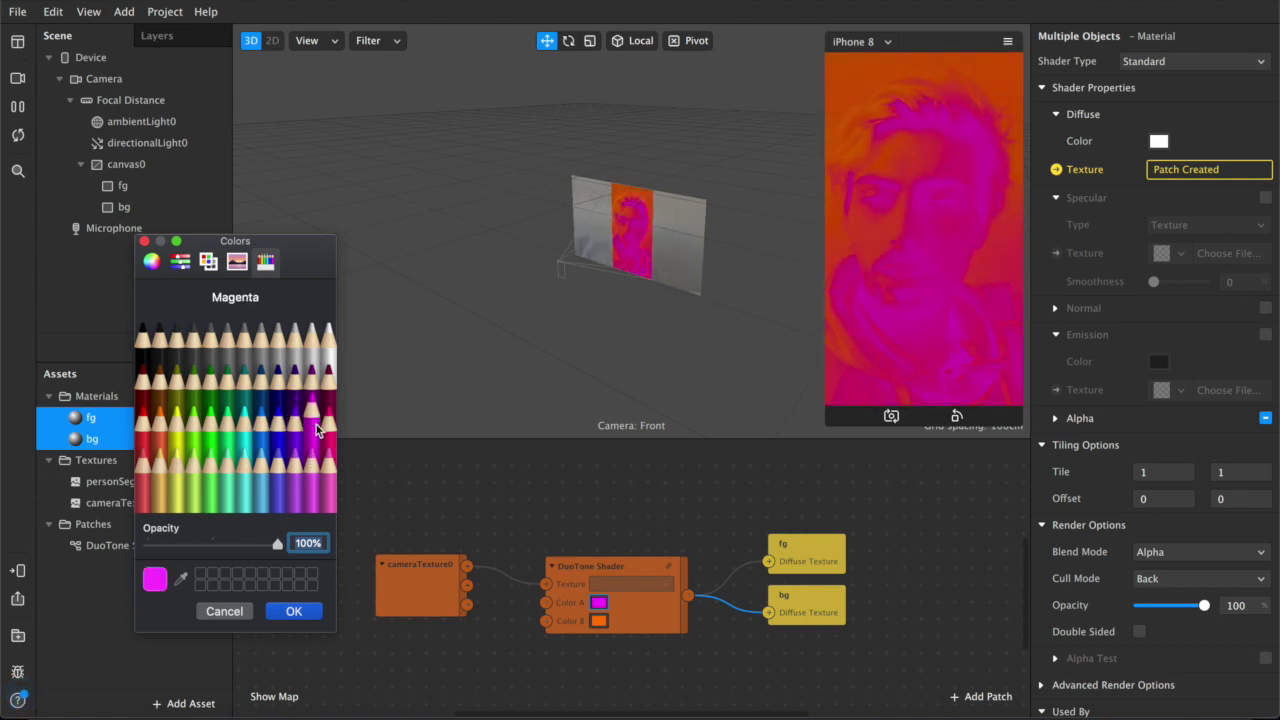
{"action": "left_click", "coordinate": [281, 426]}
{"action": "left_click", "coordinate": [295, 390]}
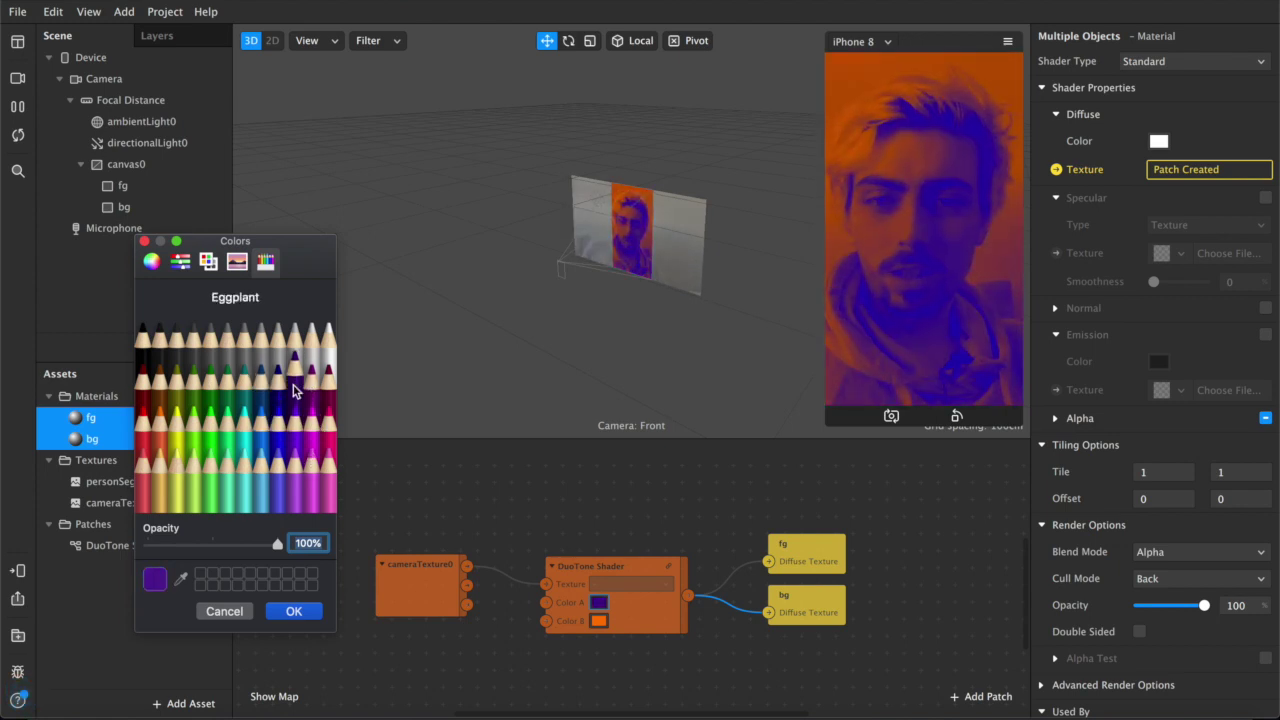
{"action": "left_click", "coordinate": [275, 386]}
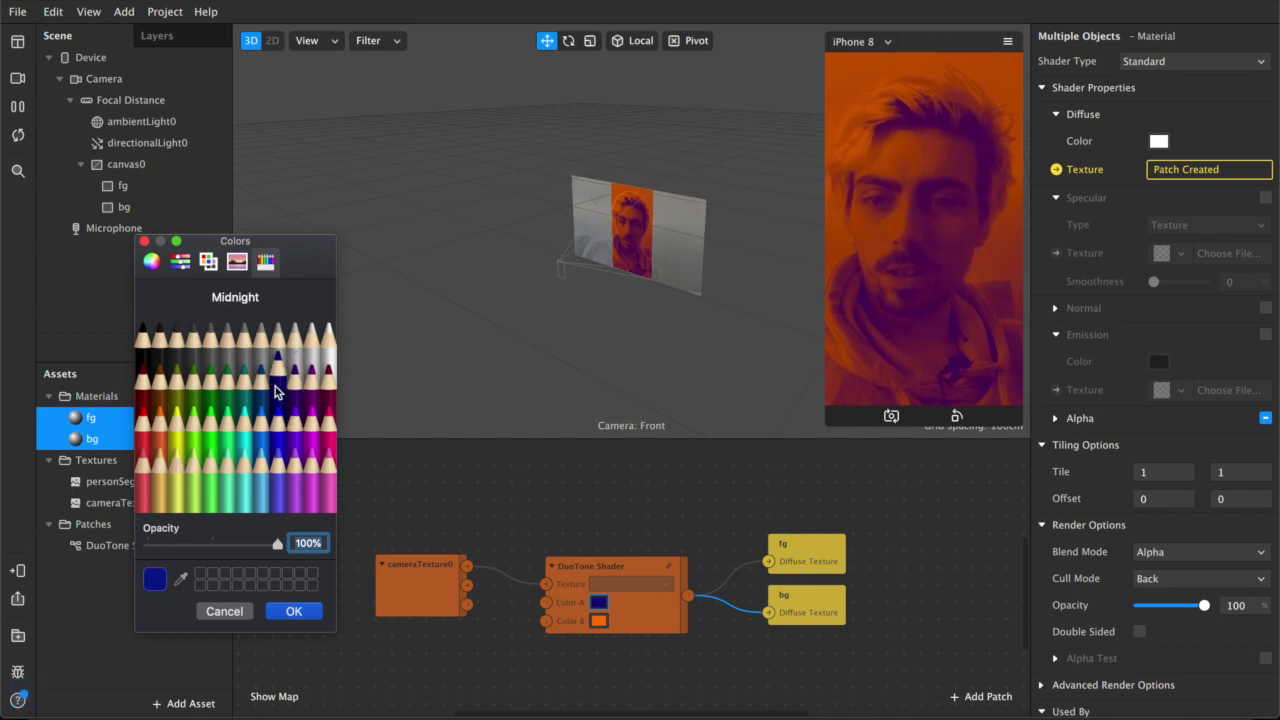
{"action": "left_click", "coordinate": [293, 611]}
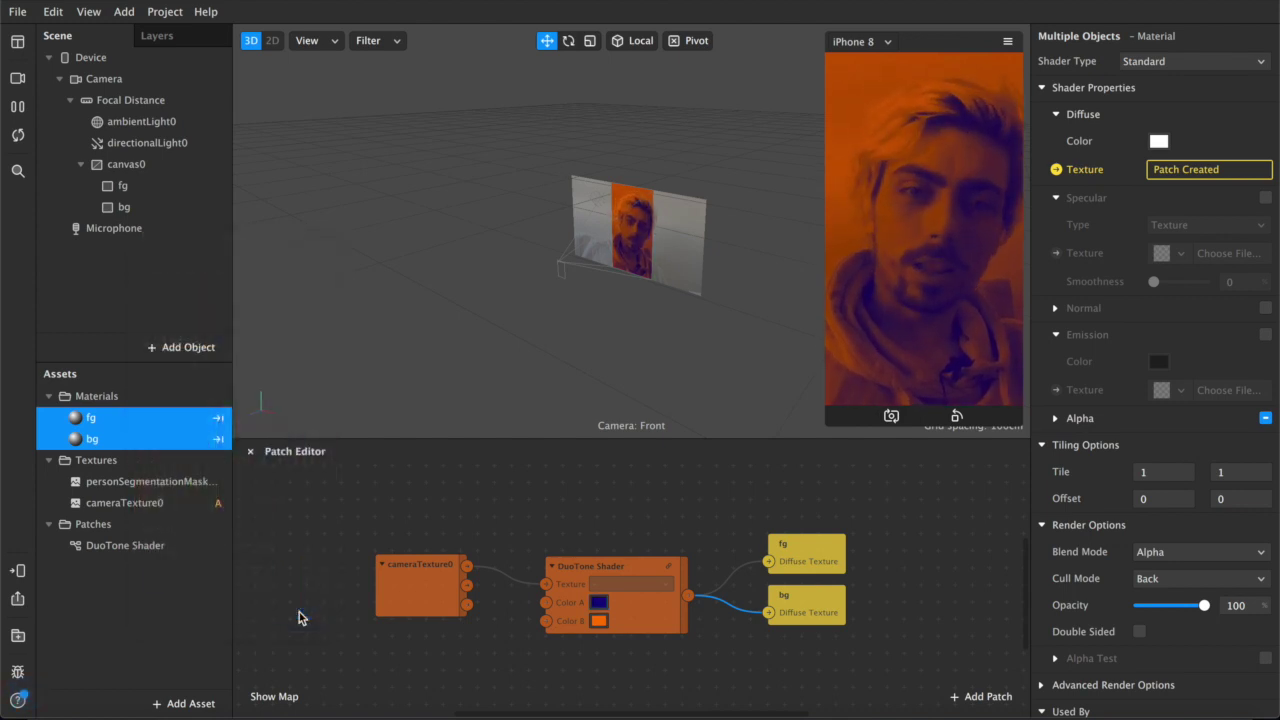